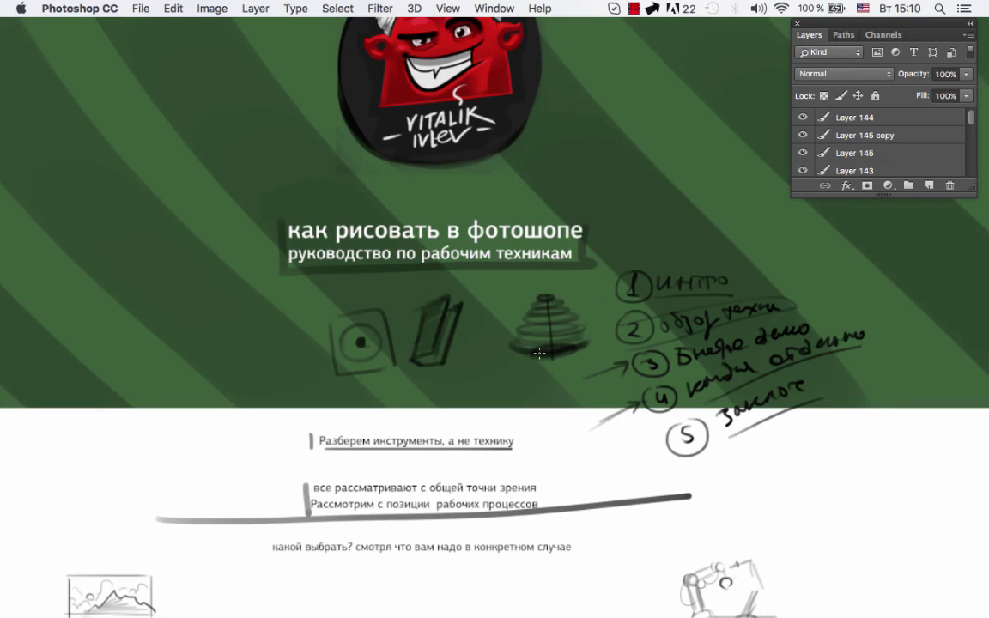
Bracket and underline the 'какой выбрать? смотря что вам надо в конкретном случае' line with grey strokes.
scroll(515, 370, down, 3)
scroll(447, 387, down, 5)
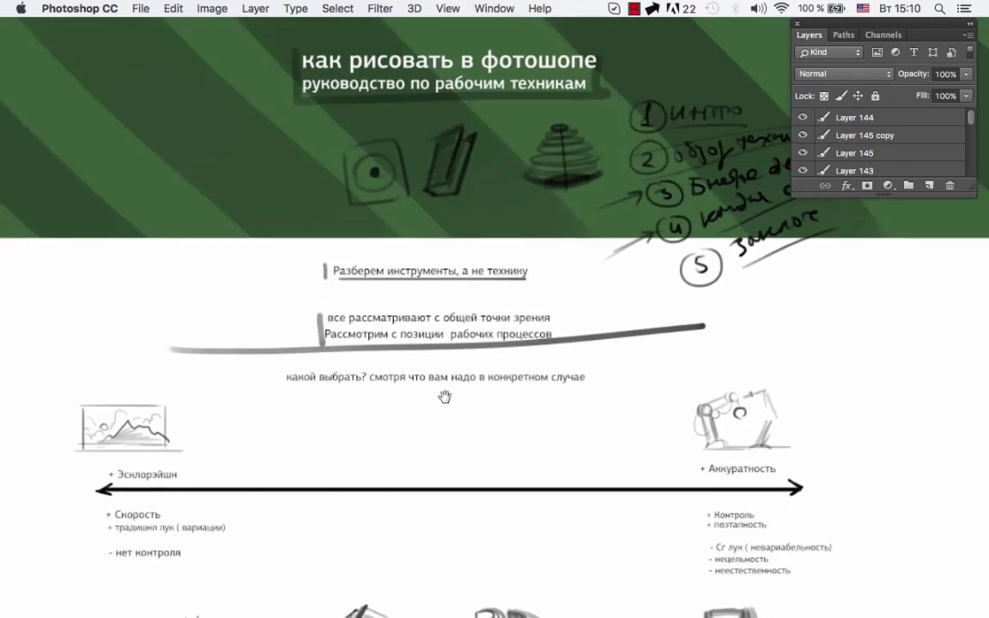
scroll(451, 364, down, 1)
scroll(451, 364, down, 2)
scroll(468, 371, up, 2)
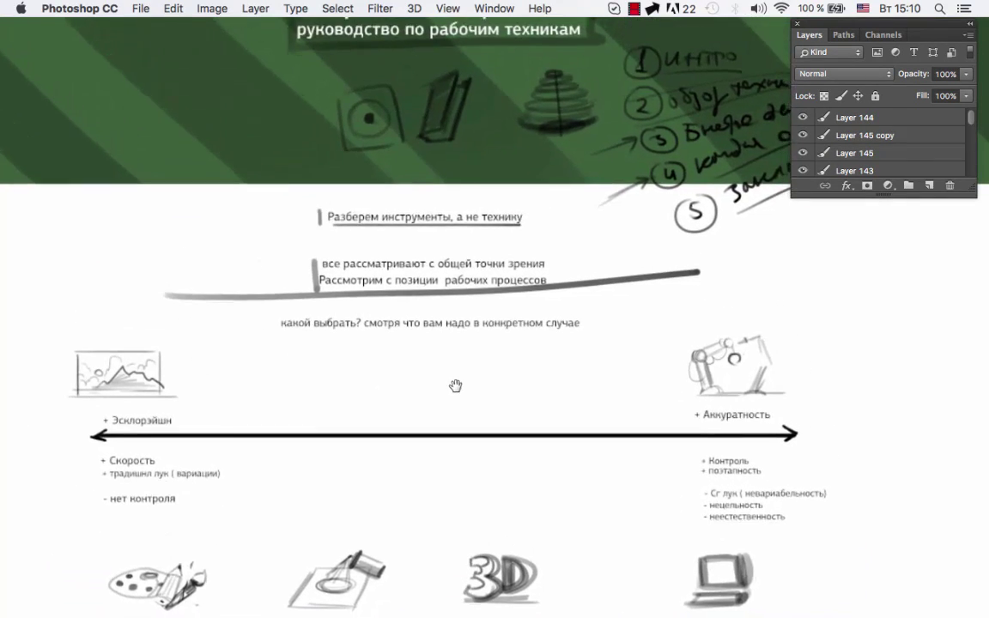
scroll(455, 386, down, 1)
scroll(471, 355, down, 1)
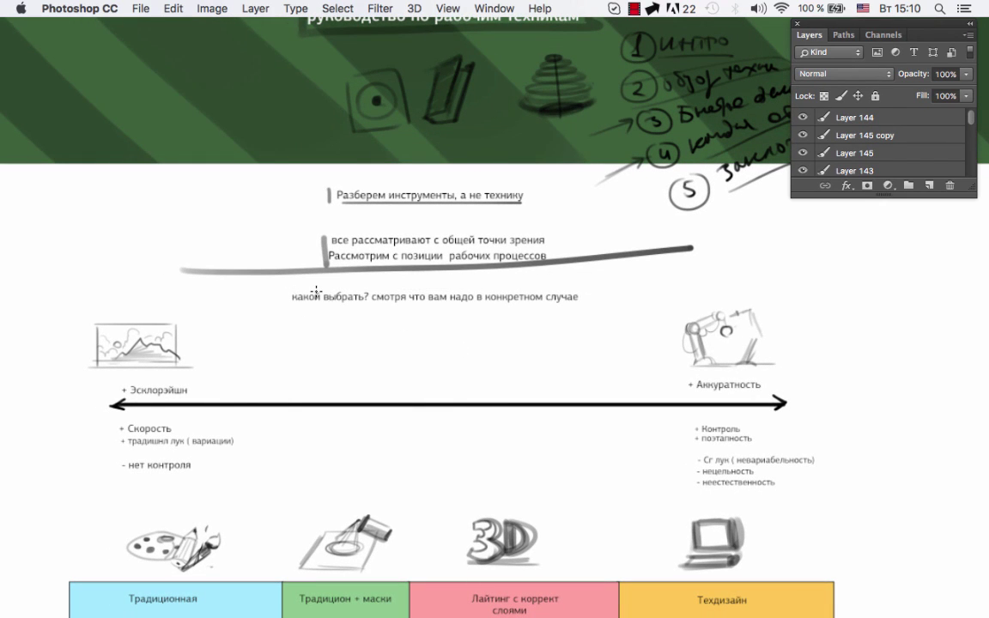
scroll(305, 292, down, 1)
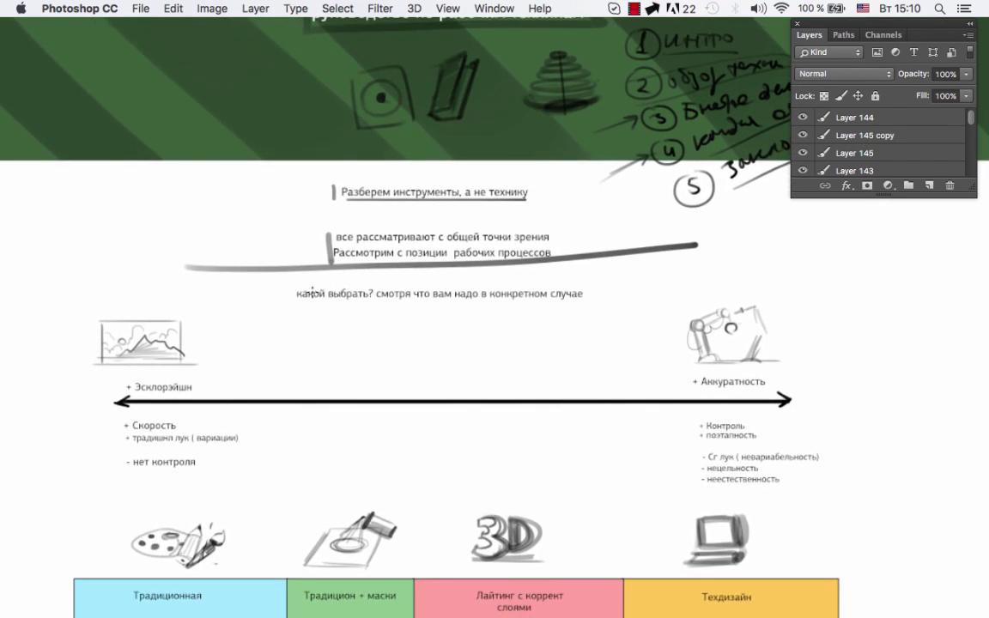
mouse_move(291, 290)
mouse_down()
mouse_move(596, 304)
mouse_move(292, 279)
mouse_up()
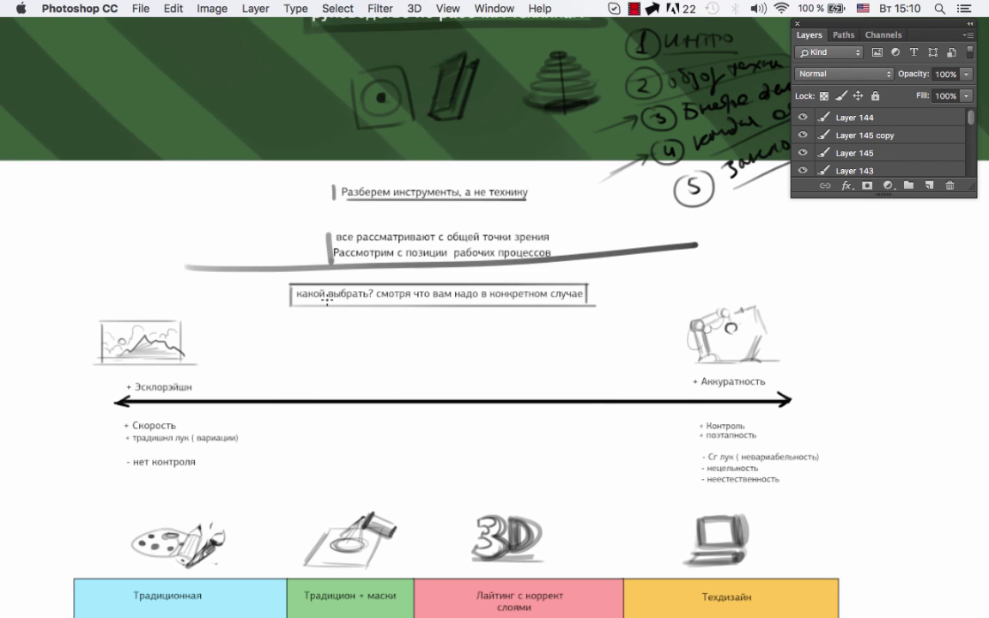
scroll(513, 309, down, 2)
scroll(498, 283, down, 3)
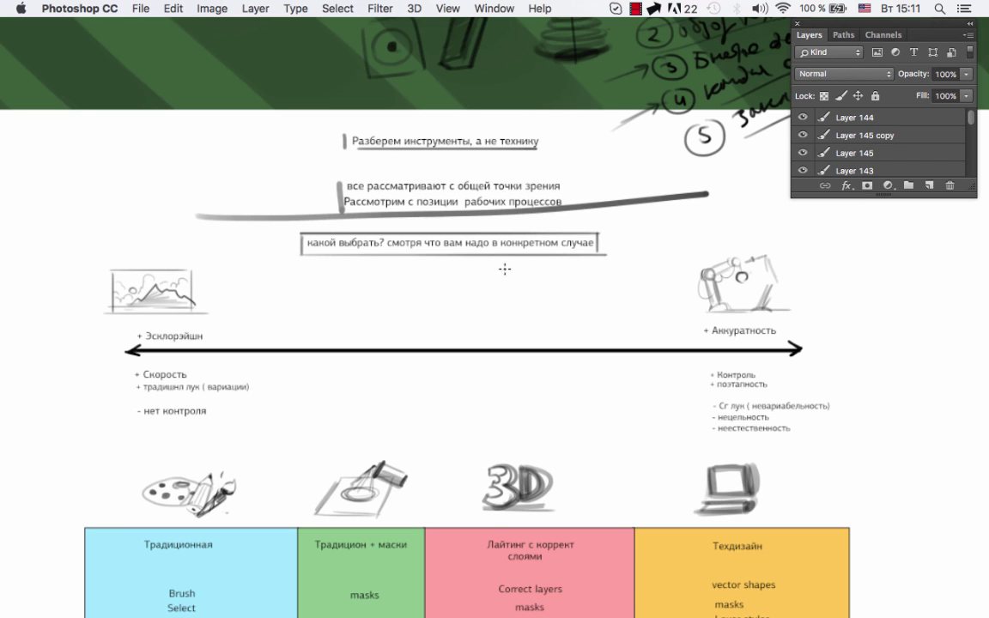
scroll(470, 305, down, 5)
scroll(455, 333, down, 3)
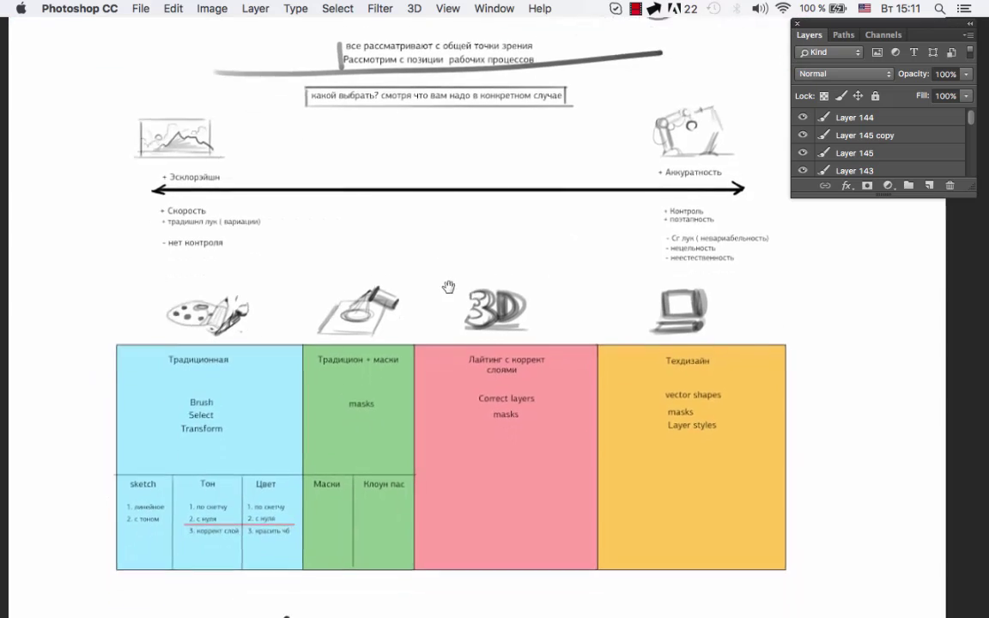
scroll(359, 259, up, 1)
scroll(344, 276, up, 1)
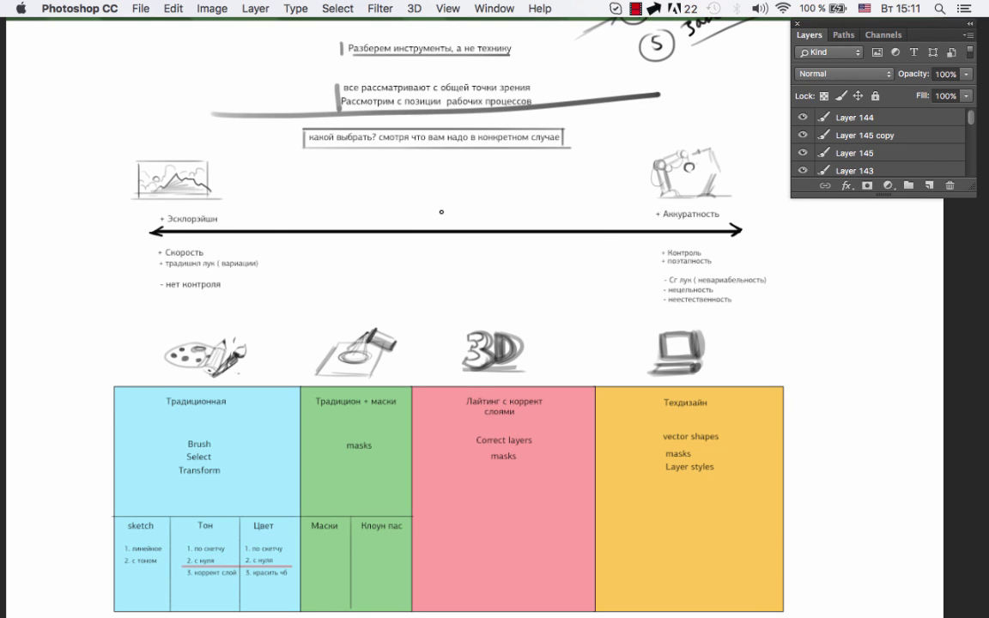
scroll(422, 228, up, 1)
scroll(283, 230, up, 2)
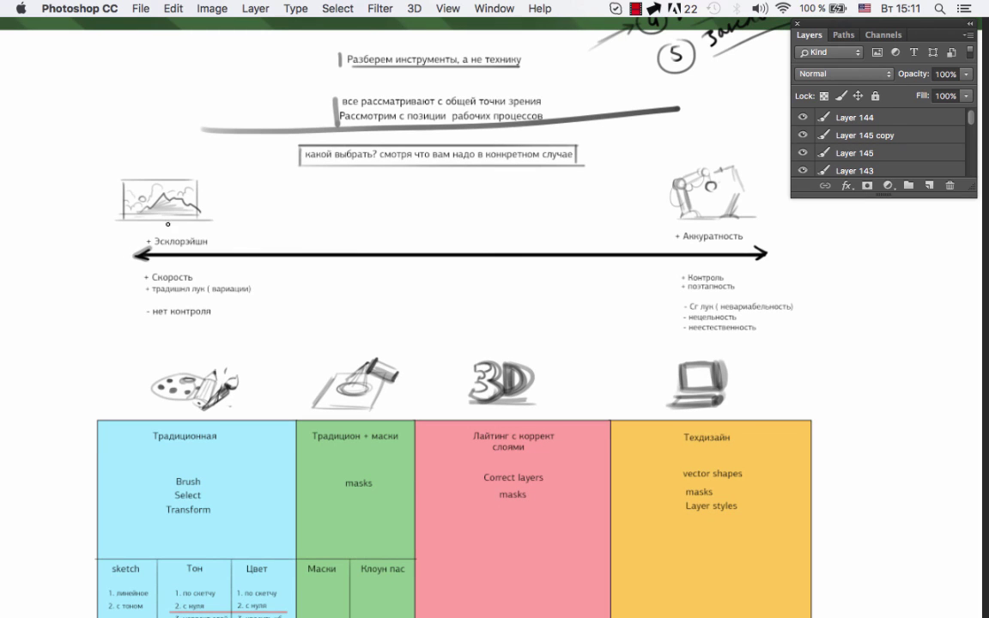
scroll(173, 224, up, 1)
scroll(172, 224, up, 1)
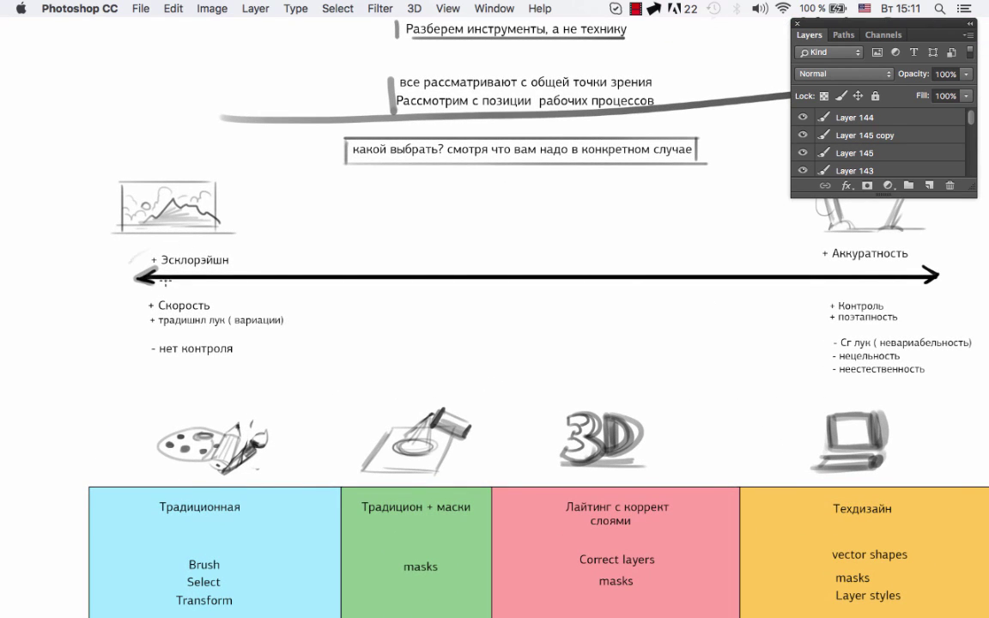
Circle '+ Эсклорэйшн' and shade the landscape sketch, adding a small mountain shape.
drag(232, 254, 169, 266)
mouse_move(223, 240)
mouse_down()
mouse_move(205, 201)
mouse_move(171, 235)
mouse_move(173, 273)
mouse_up()
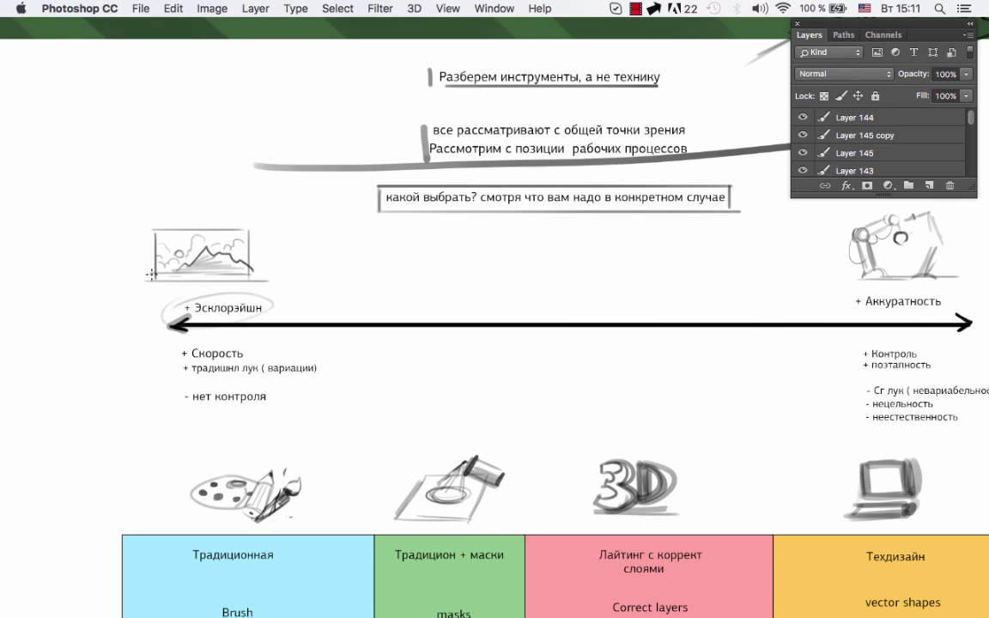
mouse_move(148, 269)
mouse_down()
mouse_move(209, 246)
mouse_move(250, 272)
mouse_up()
drag(105, 279, 140, 276)
click(178, 252)
mouse_move(208, 234)
mouse_down()
mouse_move(219, 239)
mouse_move(146, 240)
mouse_move(176, 245)
mouse_move(183, 233)
mouse_up()
Add an arrow and hatching to the landscape sketch, then draw an arc toward the robot.
drag(311, 233, 307, 283)
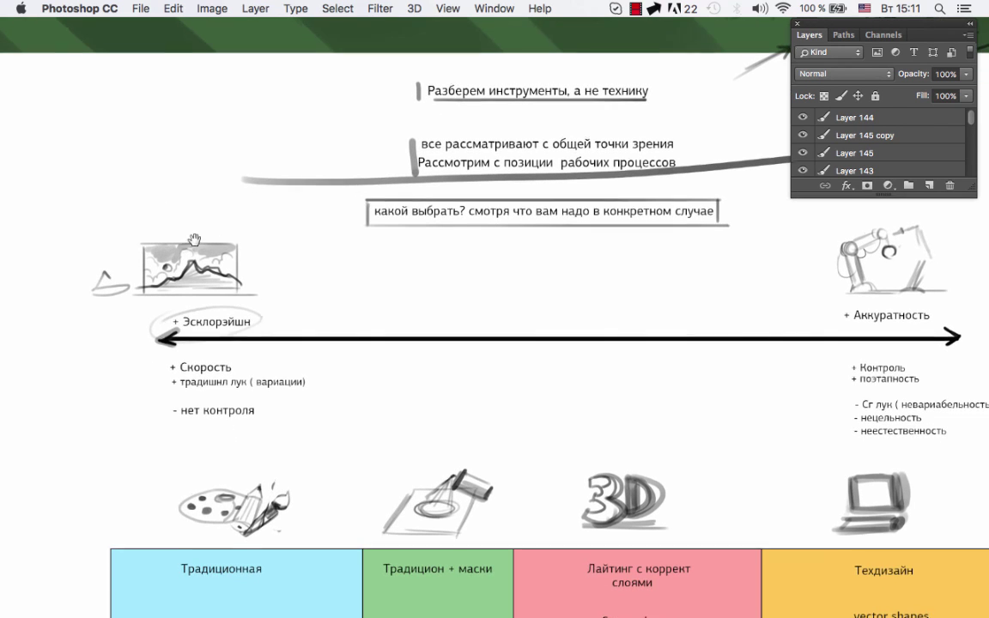
mouse_move(175, 248)
mouse_down()
mouse_move(202, 278)
mouse_move(191, 267)
mouse_up()
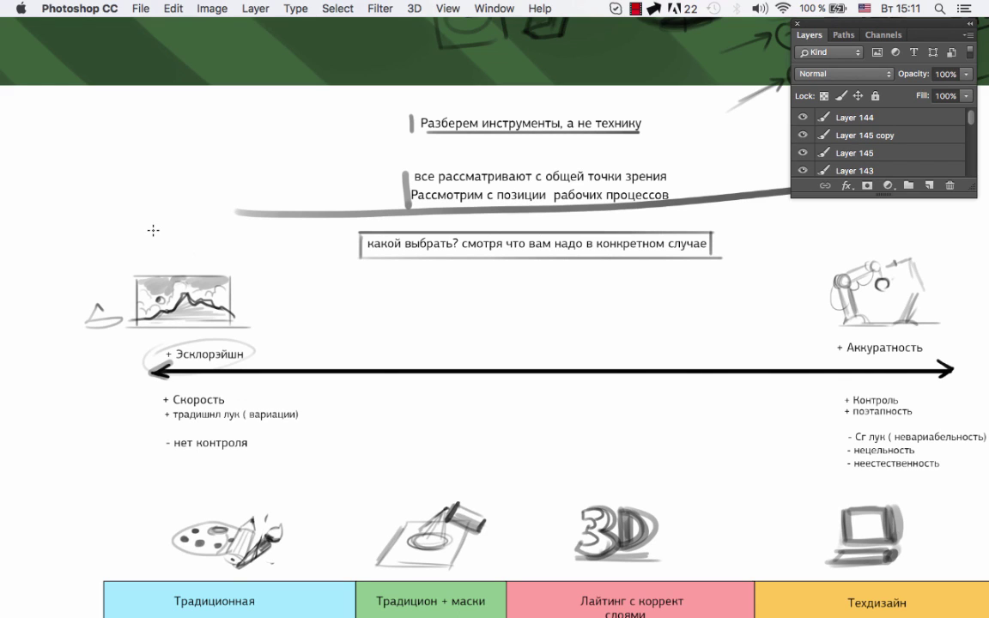
drag(135, 244, 148, 281)
drag(114, 208, 184, 187)
drag(115, 199, 177, 187)
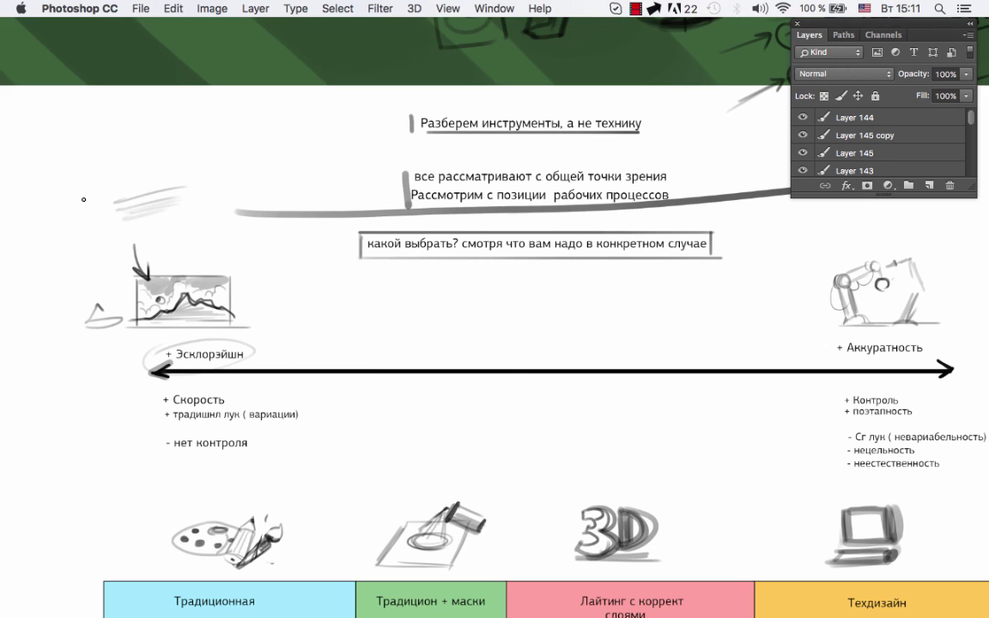
scroll(471, 278, right, 5)
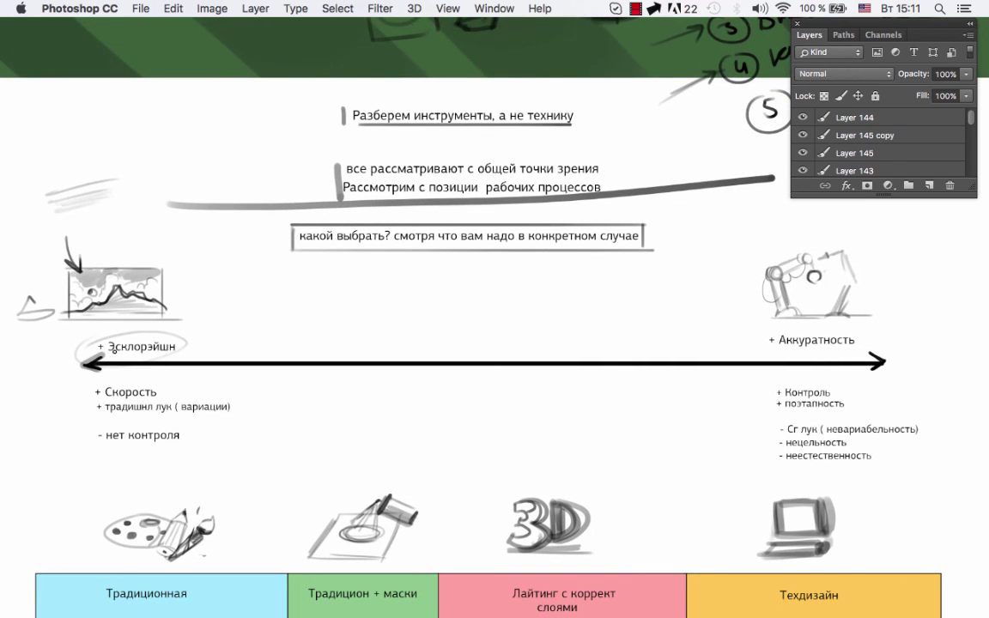
mouse_move(141, 301)
mouse_down()
mouse_move(769, 320)
mouse_move(582, 303)
mouse_up()
Draw vertical grey lines beside the left and right pros-and-cons lists.
scroll(582, 303, right, 2)
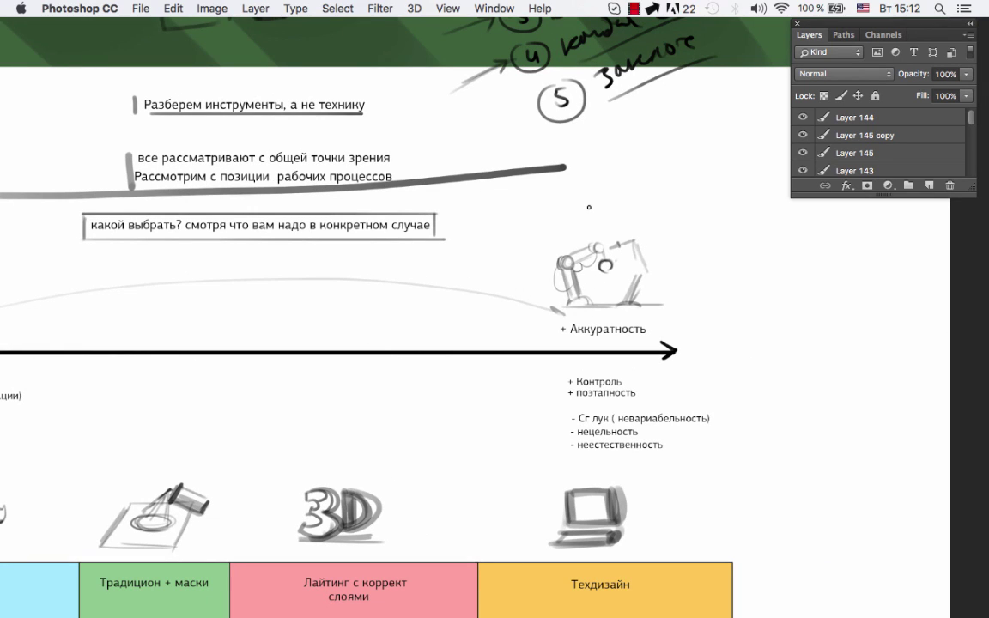
scroll(590, 205, left, 6)
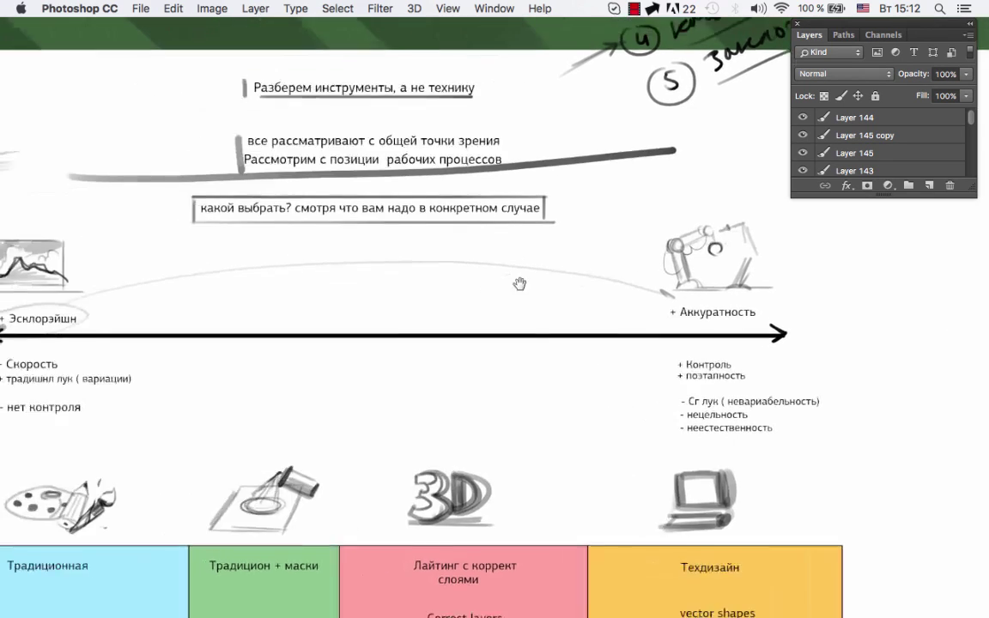
scroll(521, 282, left, 4)
drag(70, 345, 72, 397)
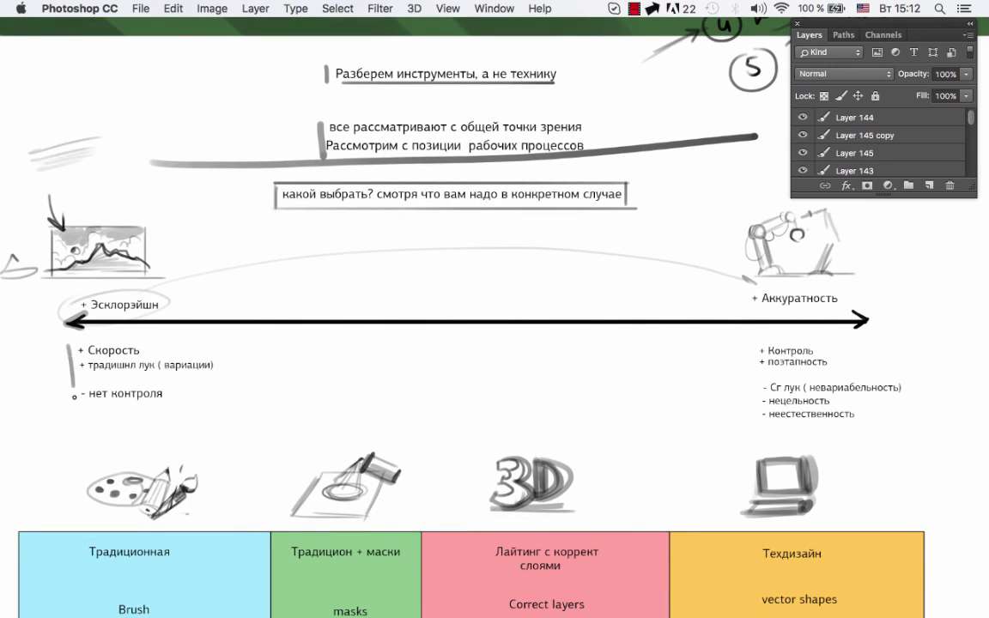
drag(747, 345, 750, 419)
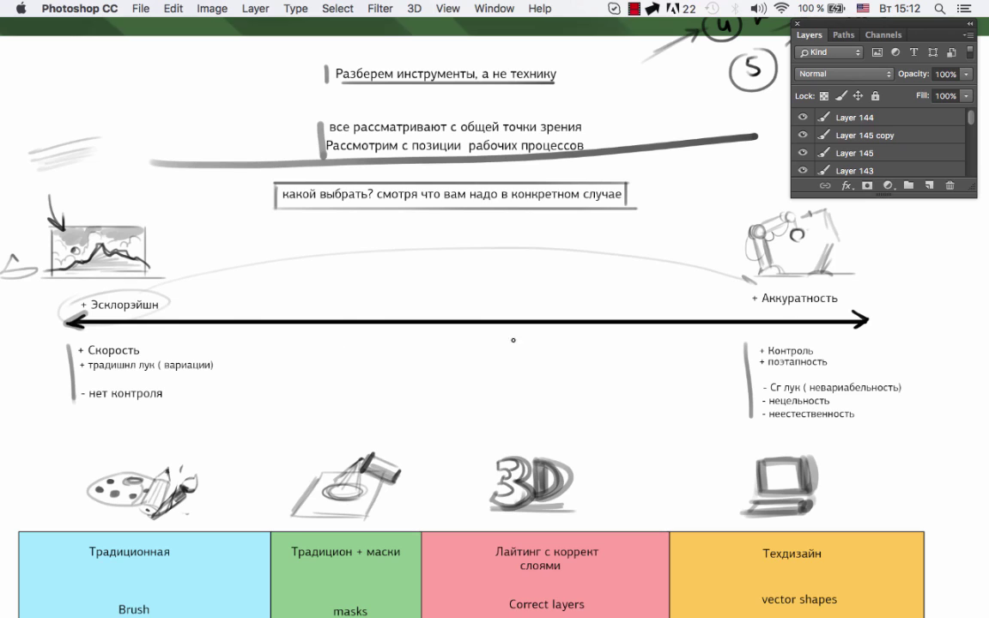
Re-circle '+ Эсклорэйшн' and circle '+ традишнл лук ( вариации)'.
drag(122, 303, 124, 314)
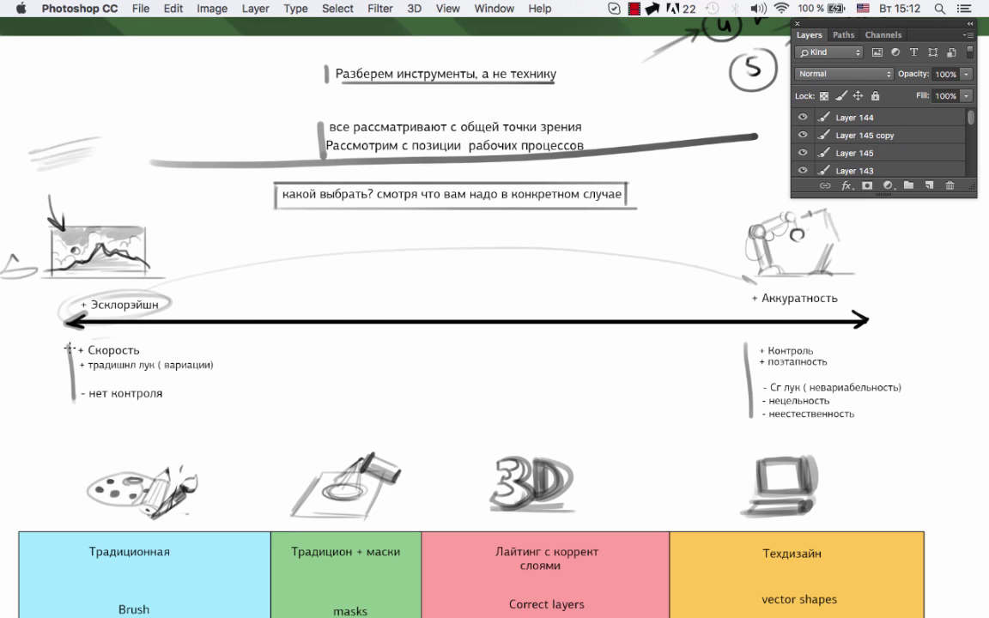
drag(144, 355, 170, 358)
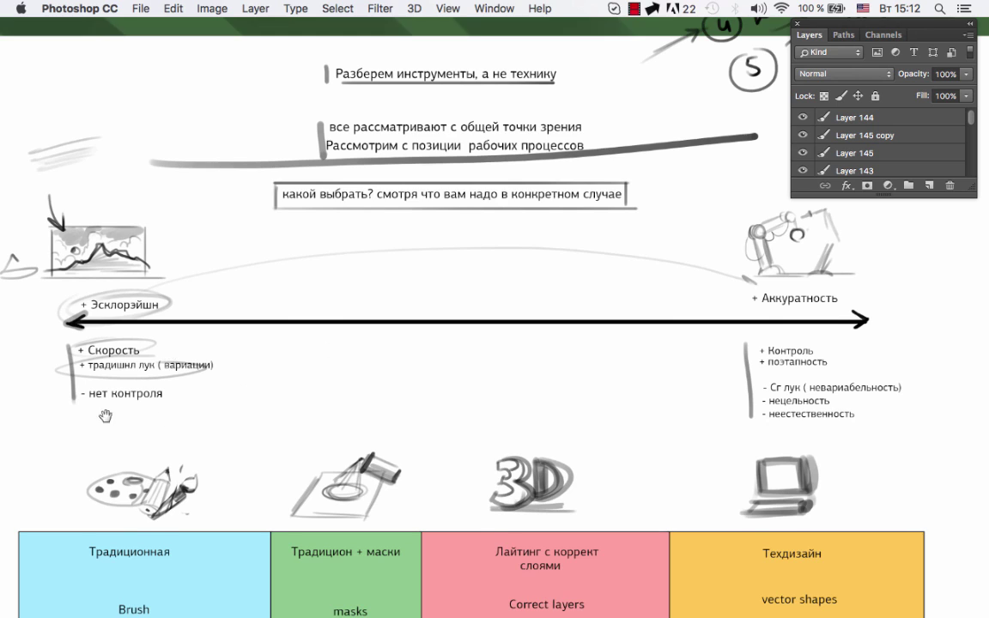
scroll(170, 359, left, 3)
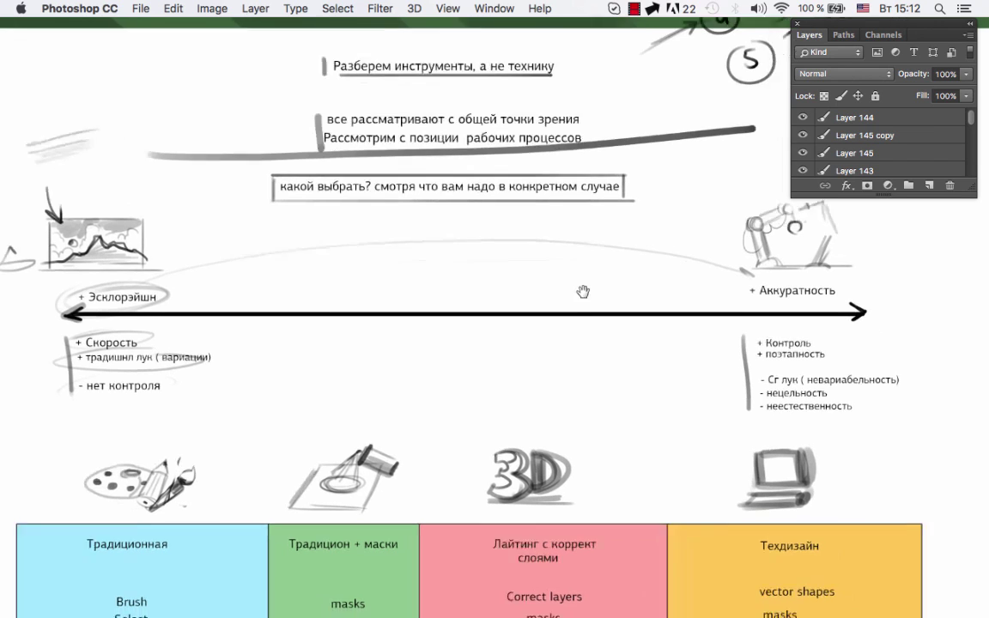
drag(610, 299, 566, 283)
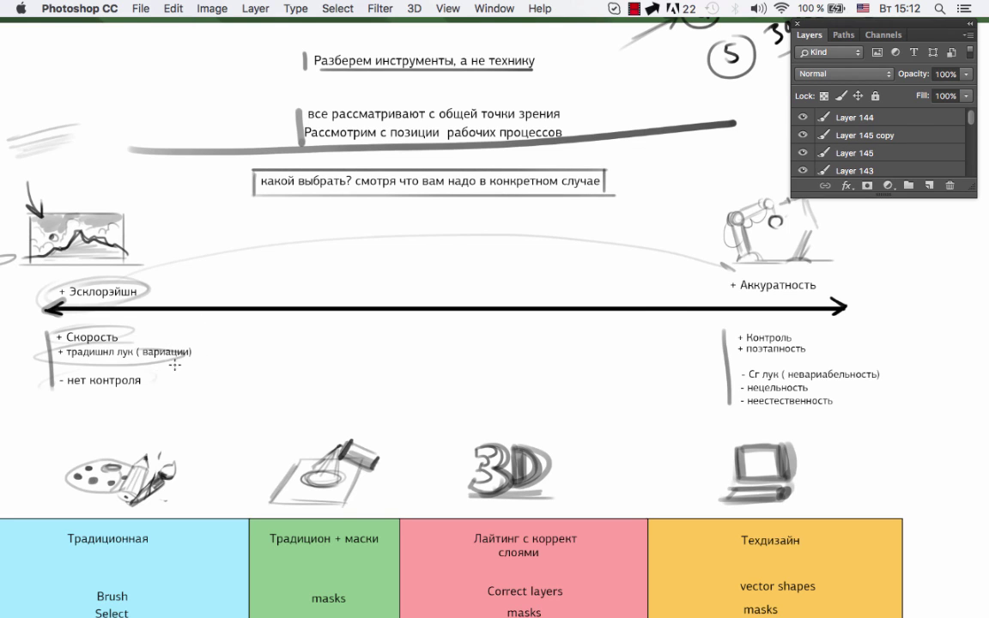
drag(749, 323, 714, 326)
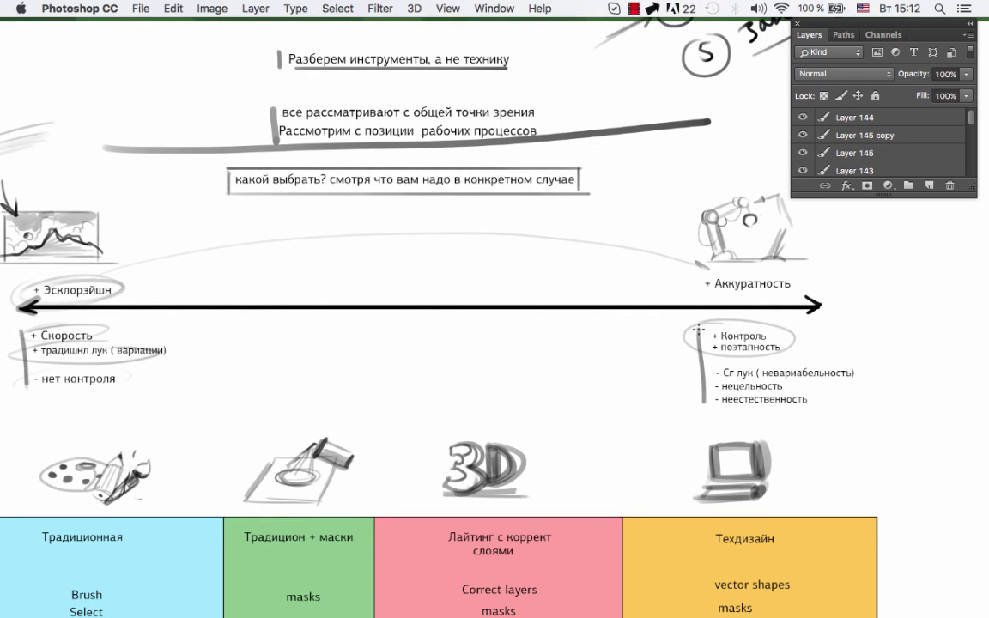
drag(687, 291, 649, 283)
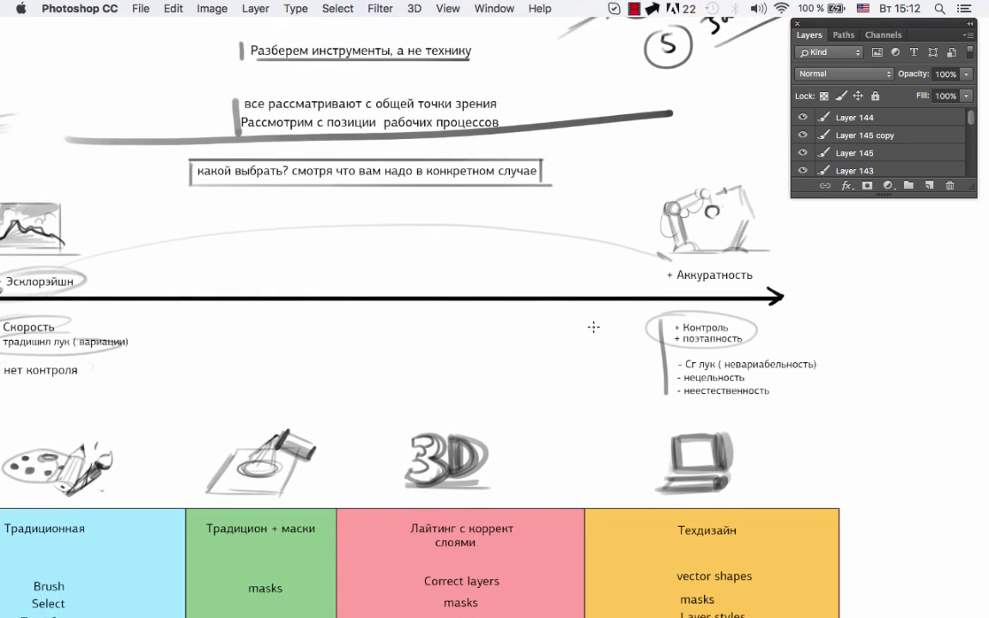
mouse_move(586, 327)
mouse_down()
mouse_move(650, 322)
mouse_move(642, 329)
mouse_up()
drag(655, 371, 820, 361)
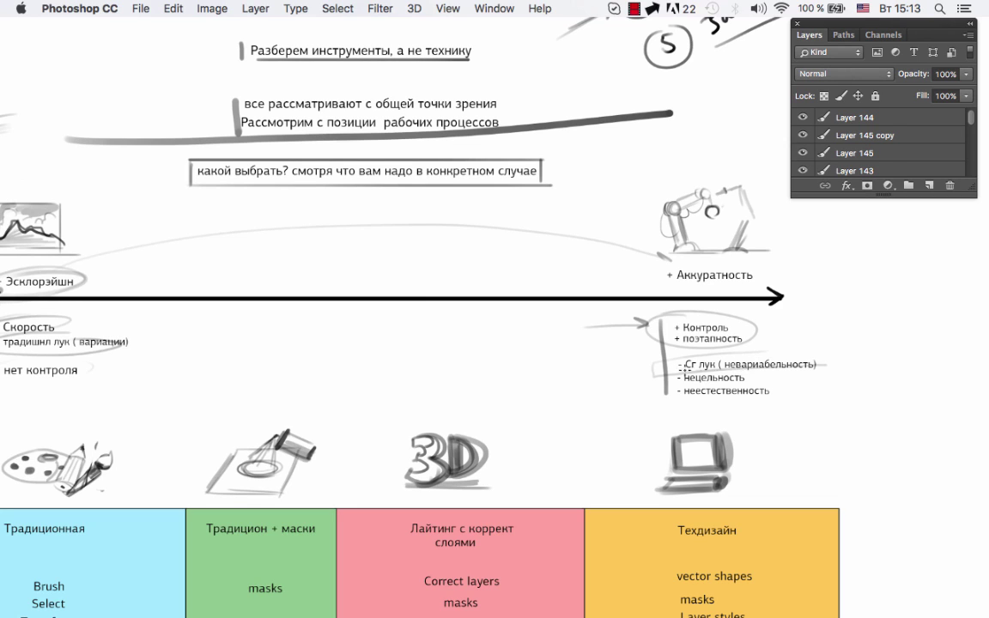
drag(678, 384, 671, 375)
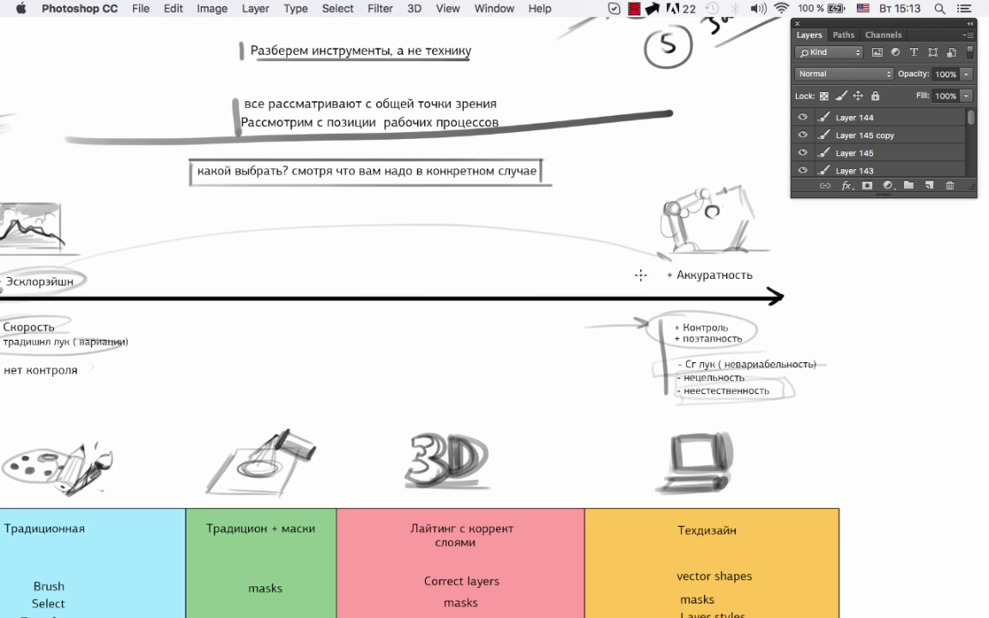
drag(542, 334, 628, 290)
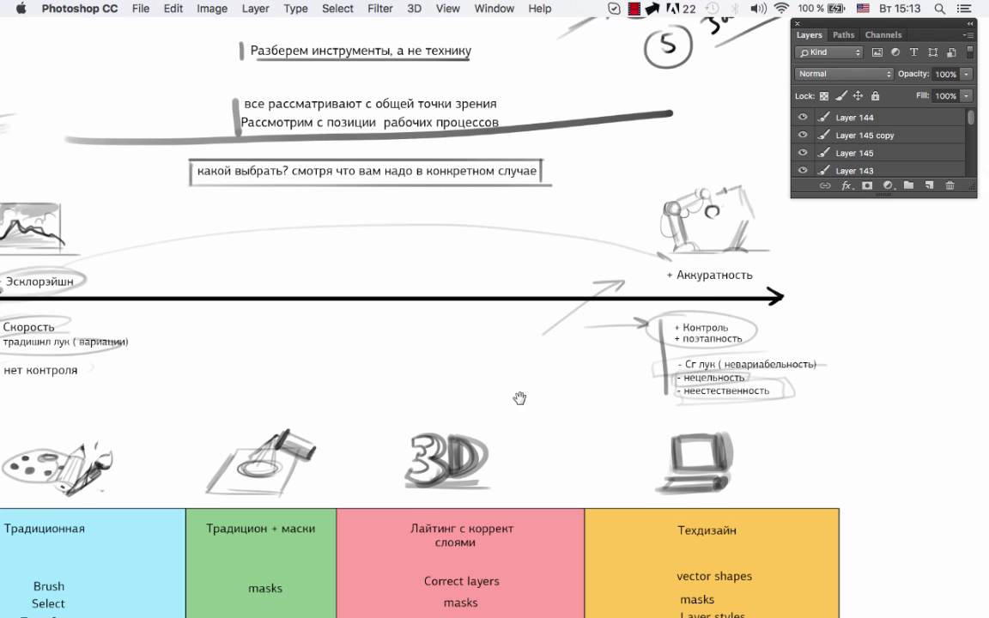
drag(521, 397, 559, 341)
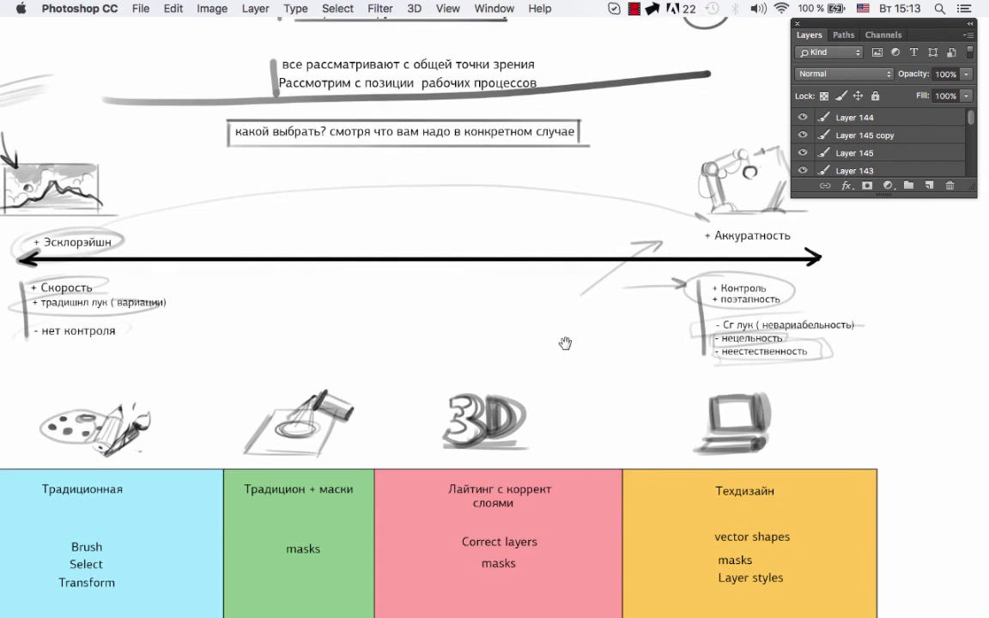
Draw a long left-pointing horizontal line above the technique table.
scroll(559, 341, down, 5)
scroll(560, 341, left, 3)
scroll(510, 371, down, 2)
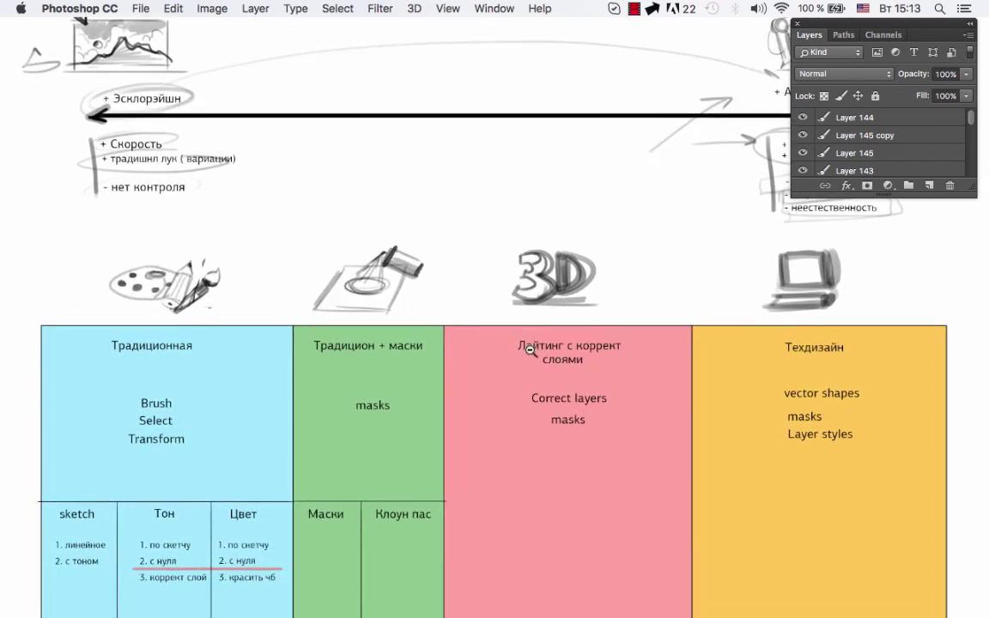
scroll(503, 329, down, 3)
scroll(260, 290, up, 2)
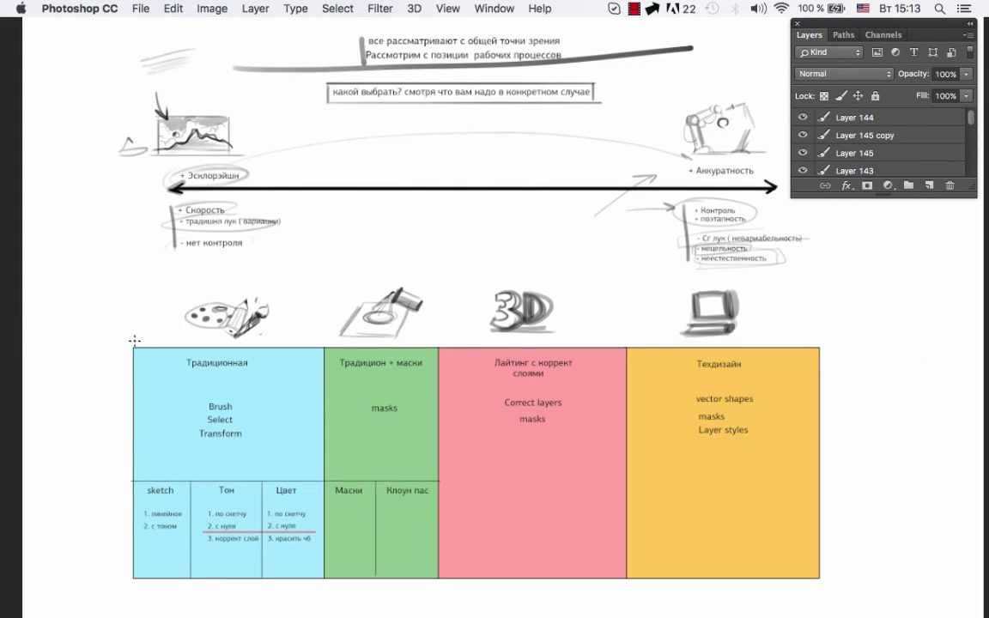
drag(134, 341, 846, 341)
drag(151, 324, 151, 344)
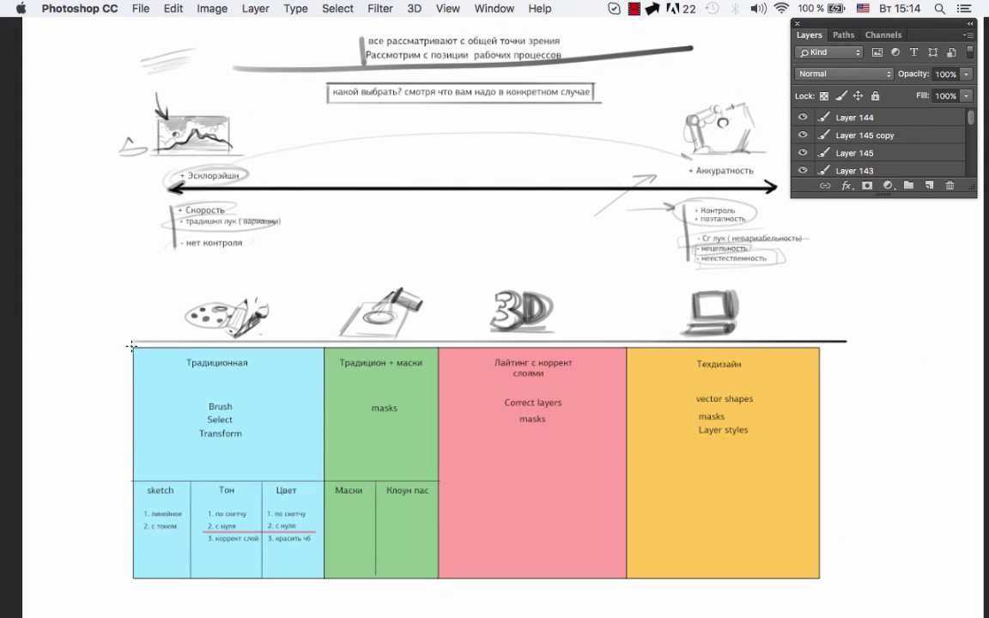
Draw a curved arrow from the exploration sketch down to the palette icon.
drag(172, 162, 144, 320)
scroll(243, 365, up, 1)
drag(245, 365, 160, 326)
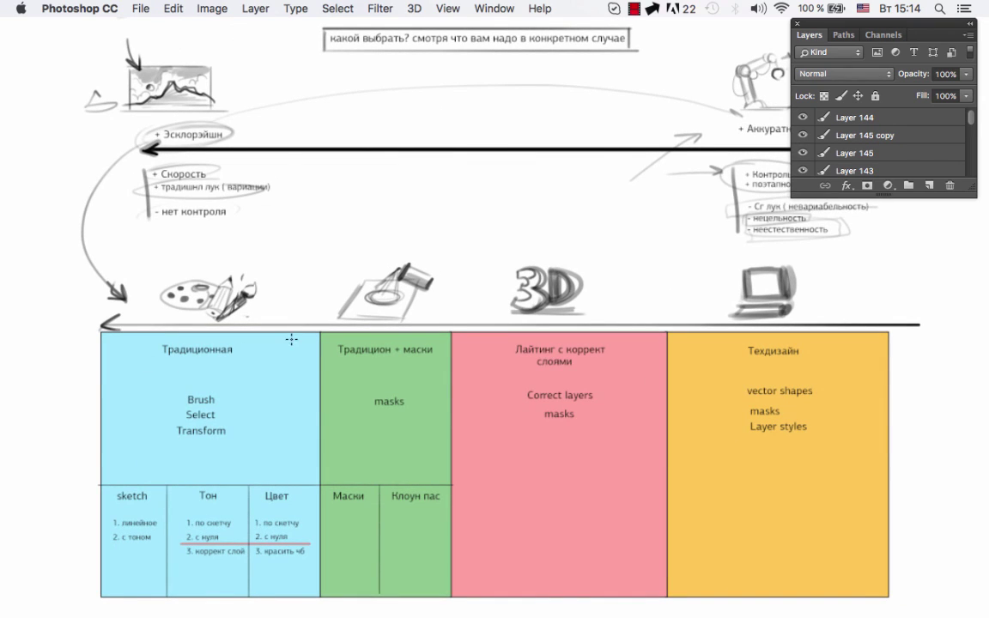
drag(463, 319, 461, 320)
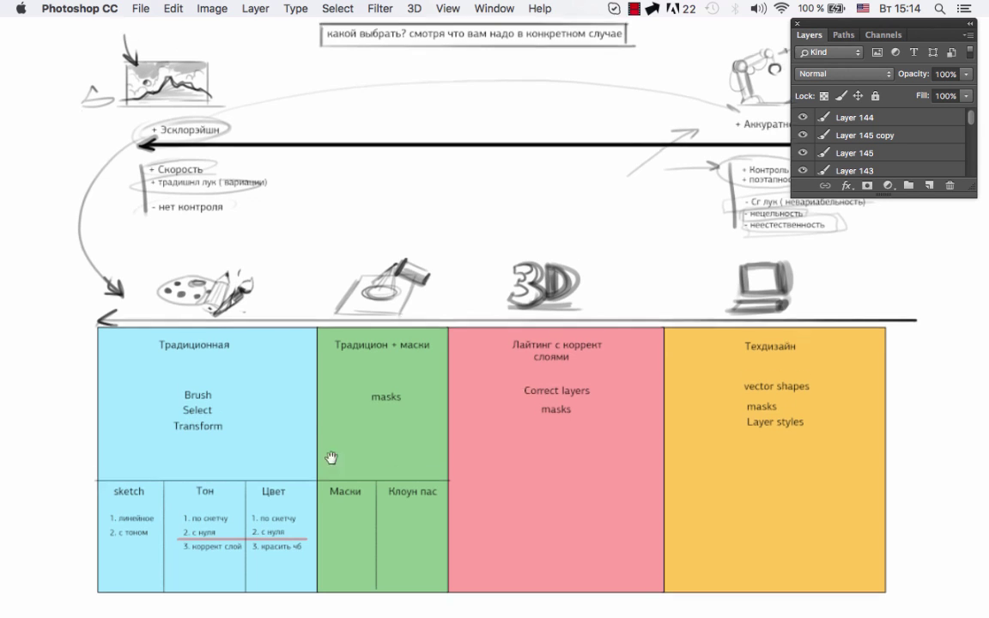
Draw an arrow toward the Традиционная box, then undo that stroke.
scroll(327, 457, down, 5)
scroll(327, 391, up, 4)
drag(44, 357, 96, 342)
key(super+z)
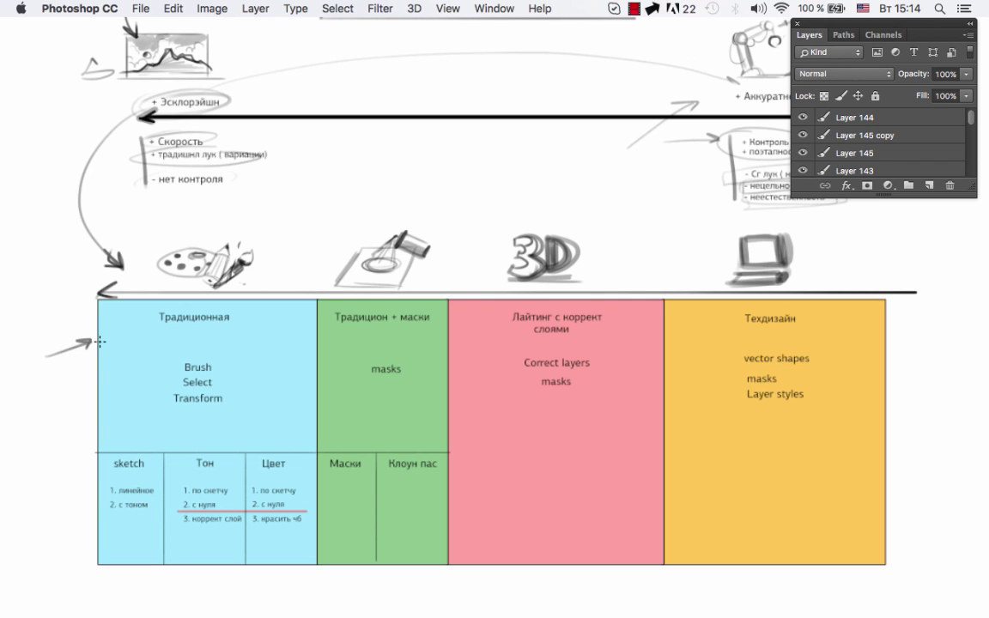
Circle the palette icon and draw an arrow from it to the lamp icon.
scroll(296, 290, right, 2)
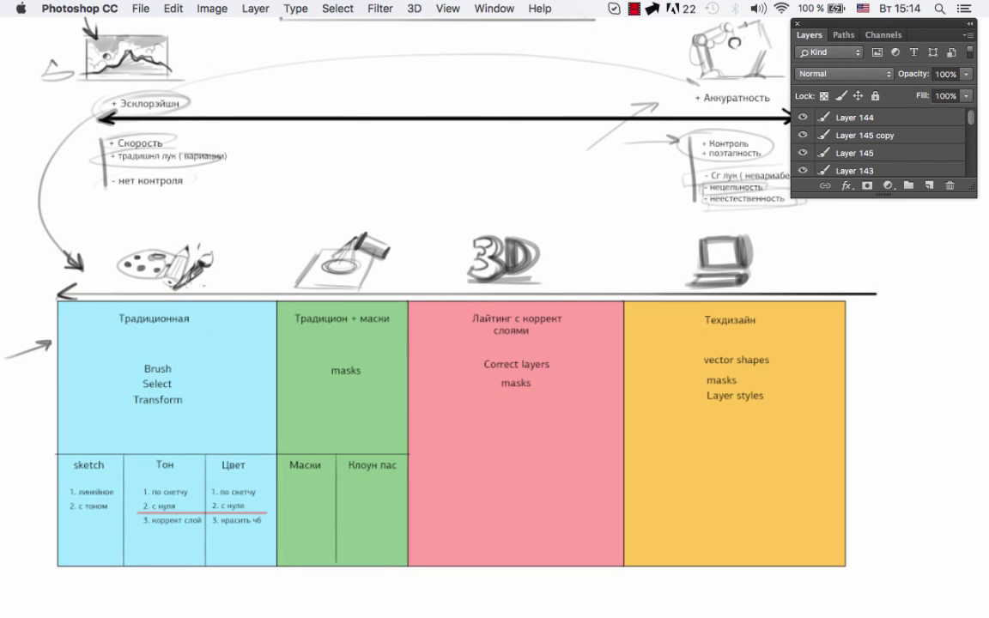
drag(169, 238, 217, 267)
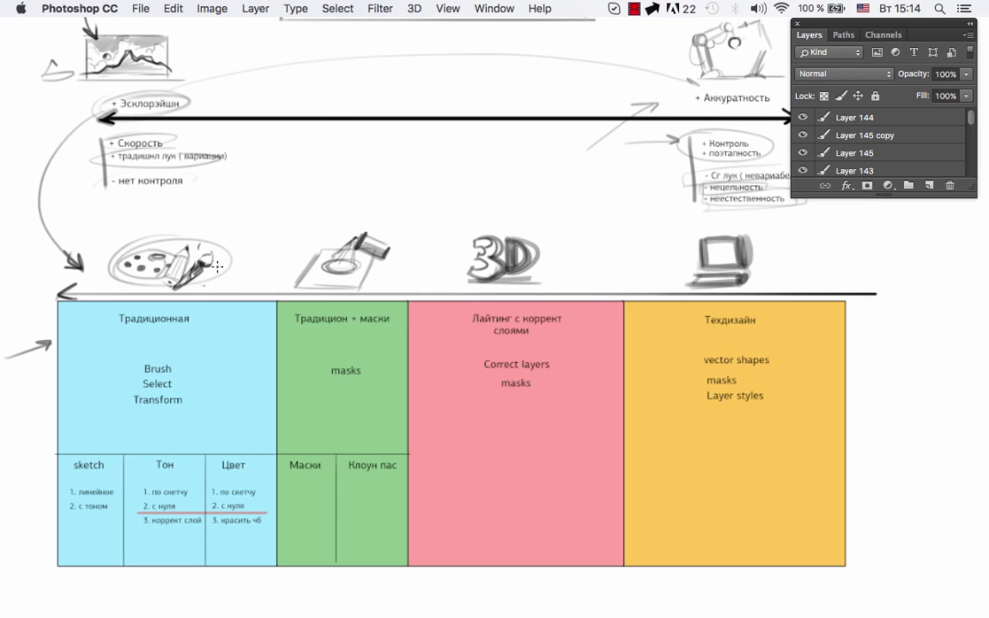
scroll(218, 266, right, 1)
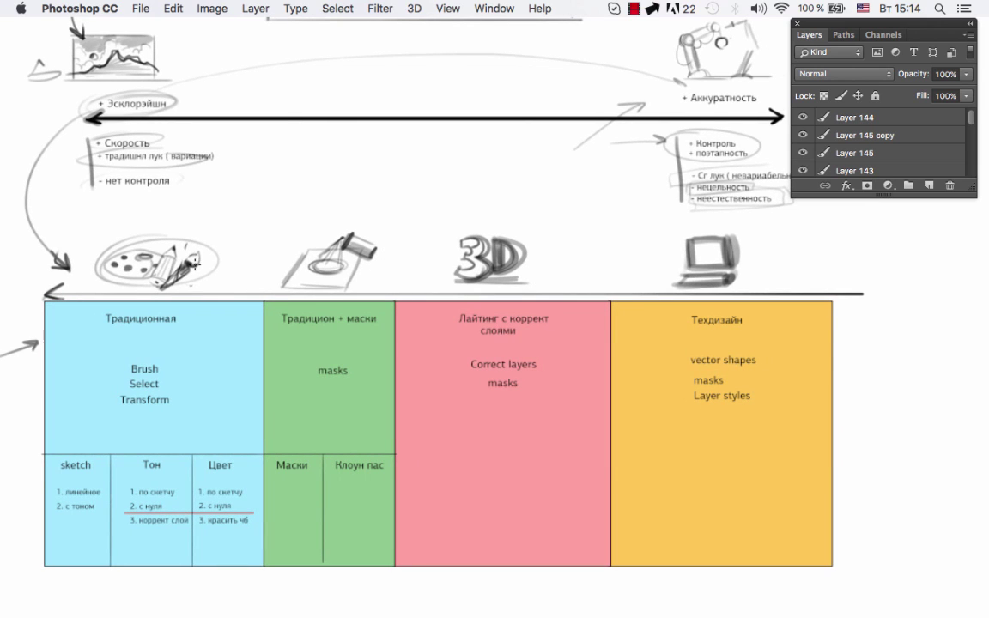
scroll(219, 259, up, 1)
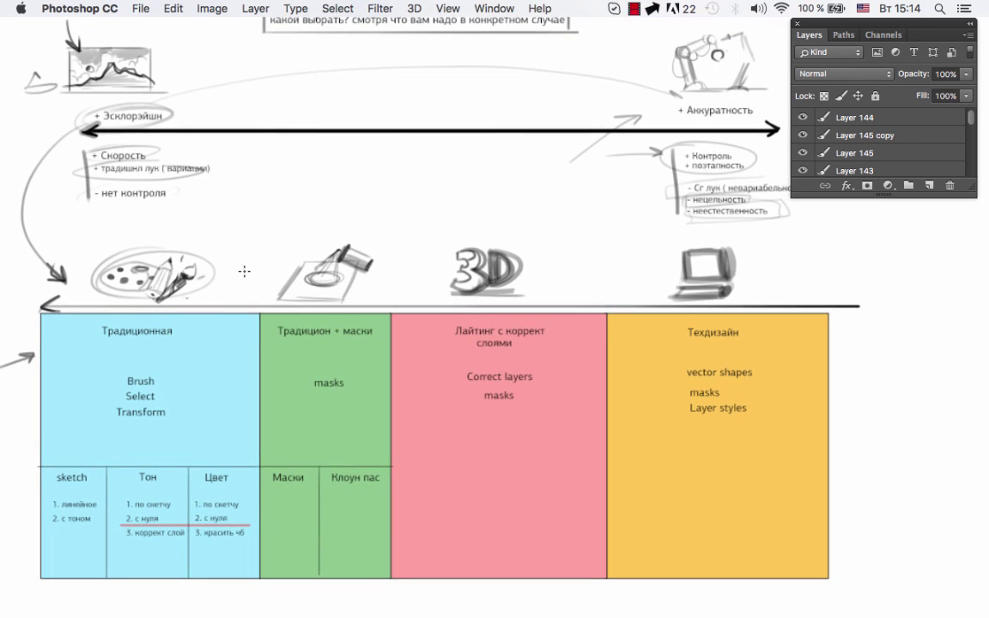
drag(200, 274, 279, 274)
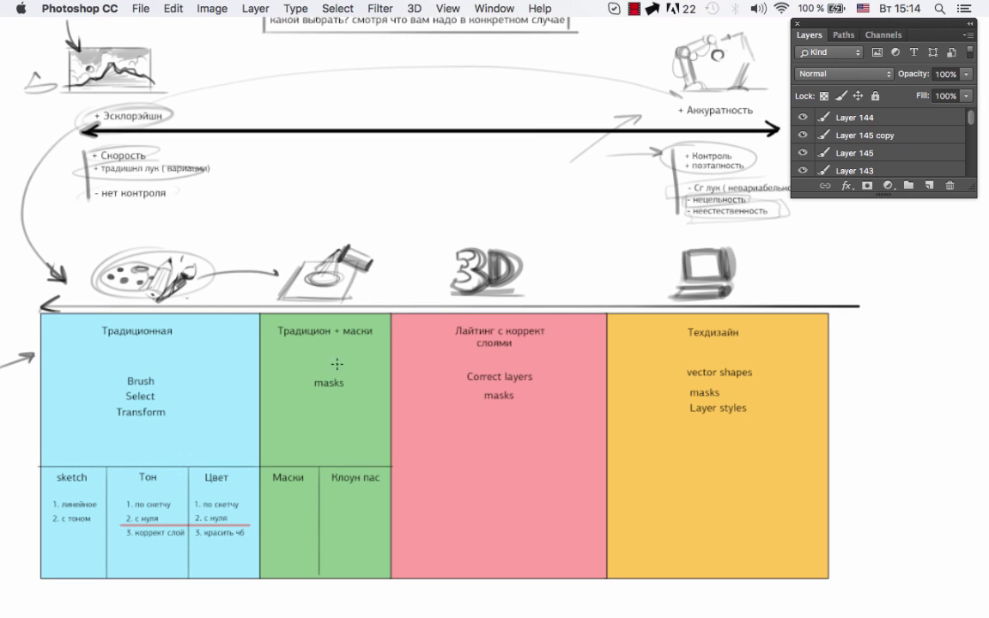
key(ctrl+z)
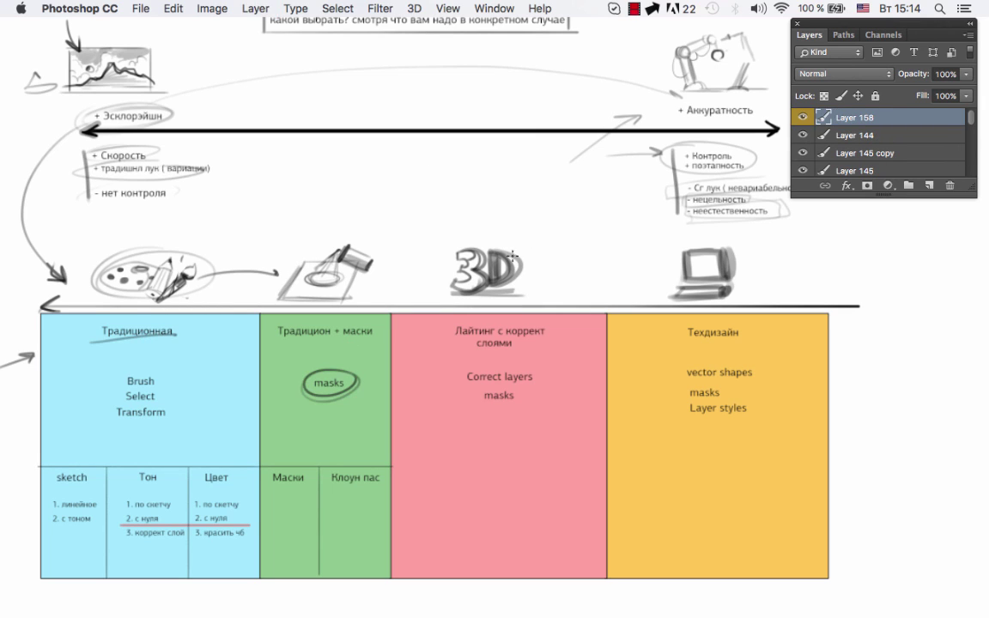
Paint a dark blob inside the lamp sketch's ellipse, undoing strokes as needed.
scroll(318, 343, up, 2)
scroll(318, 343, right, 2)
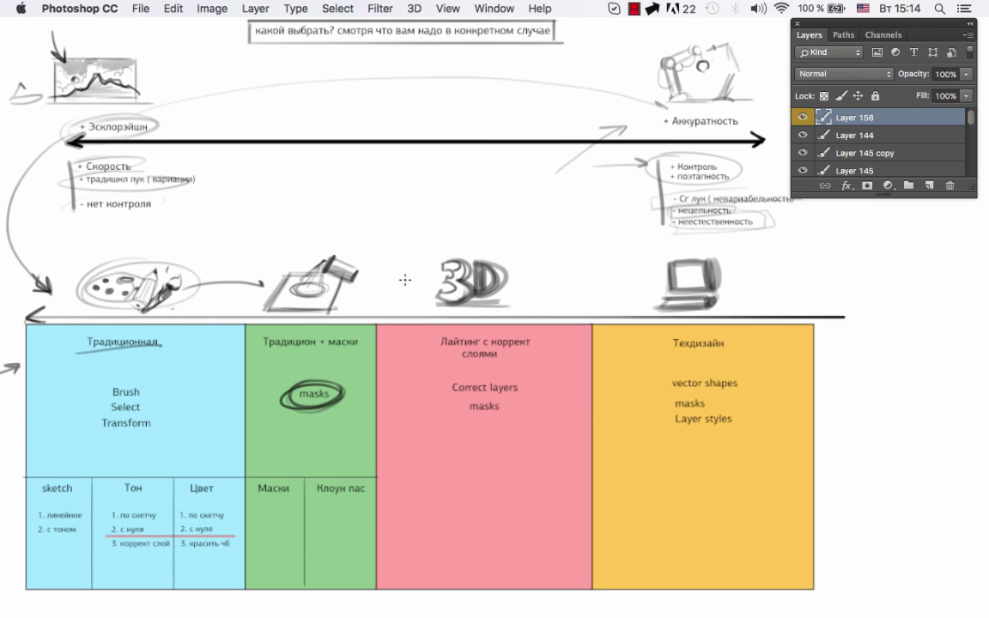
key(super+z)
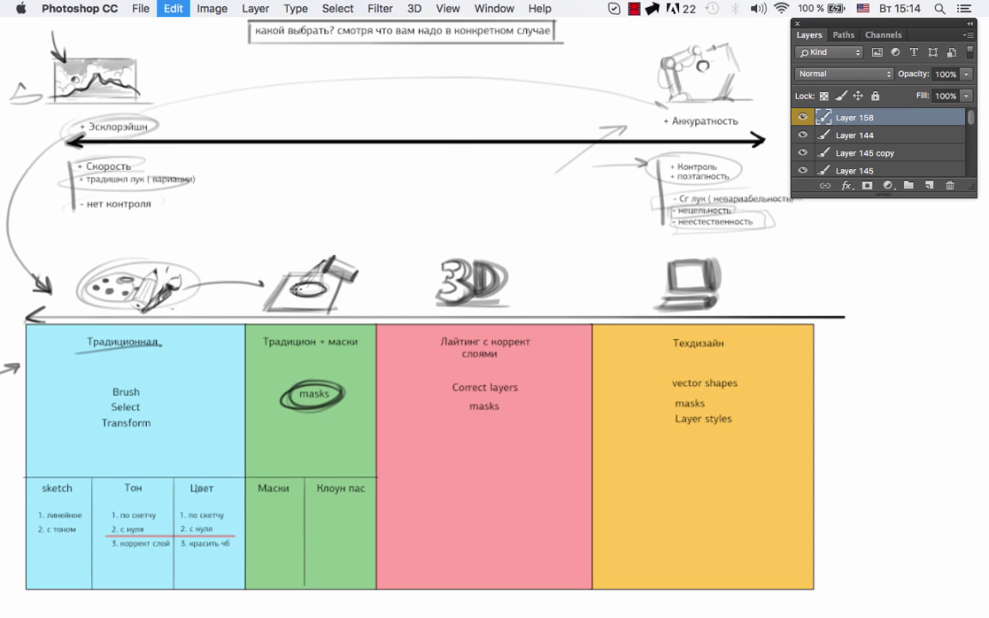
drag(297, 291, 318, 283)
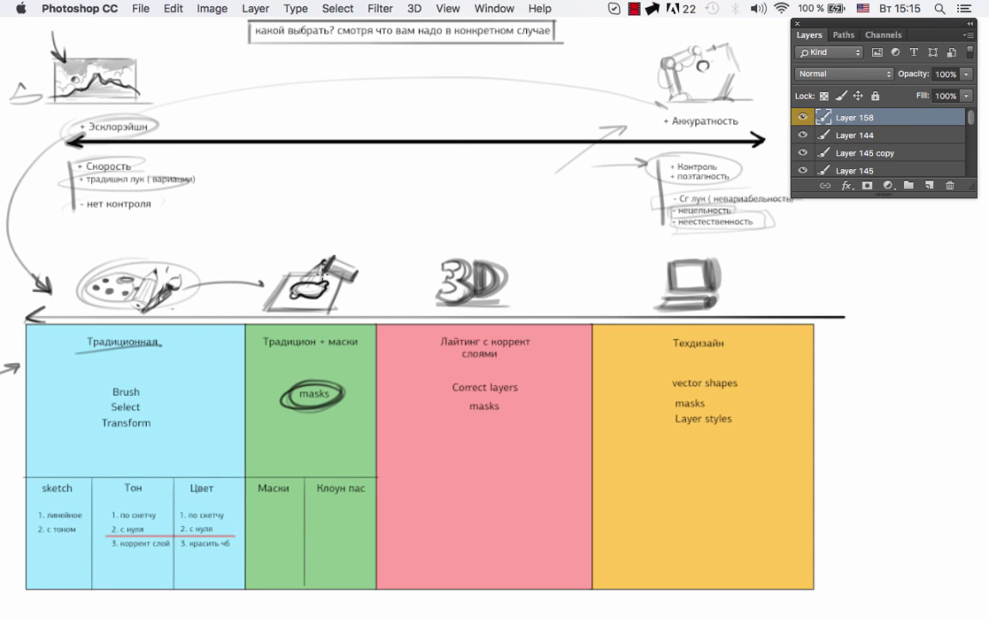
key(super+z)
Write a '+ так' note beneath the 'Традицион + маски' heading.
drag(257, 364, 269, 363)
mouse_move(263, 357)
mouse_down()
mouse_move(263, 372)
mouse_move(305, 365)
mouse_up()
scroll(412, 232, right, 2)
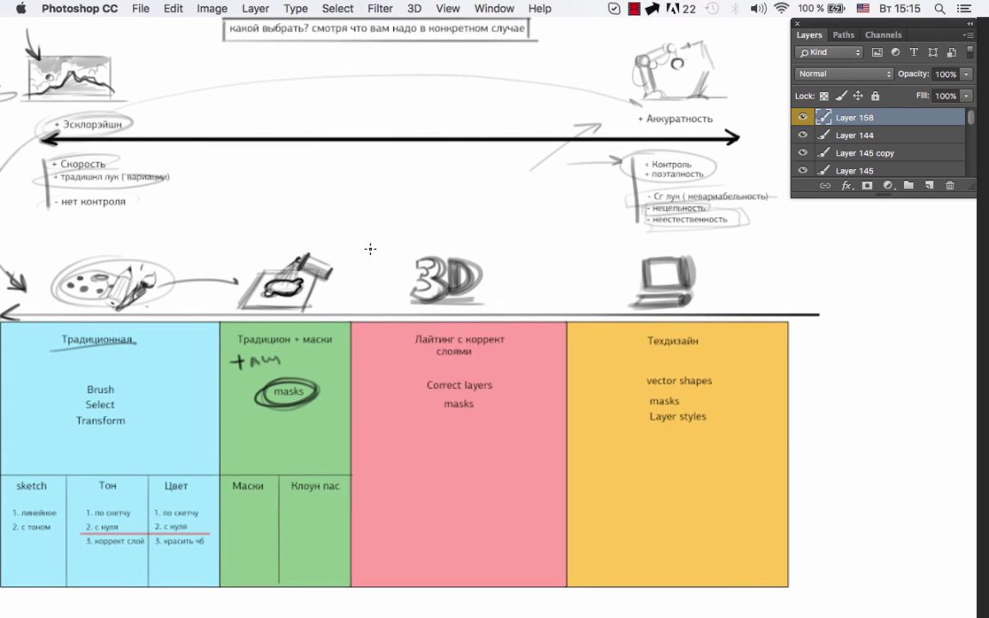
scroll(370, 249, down, 4)
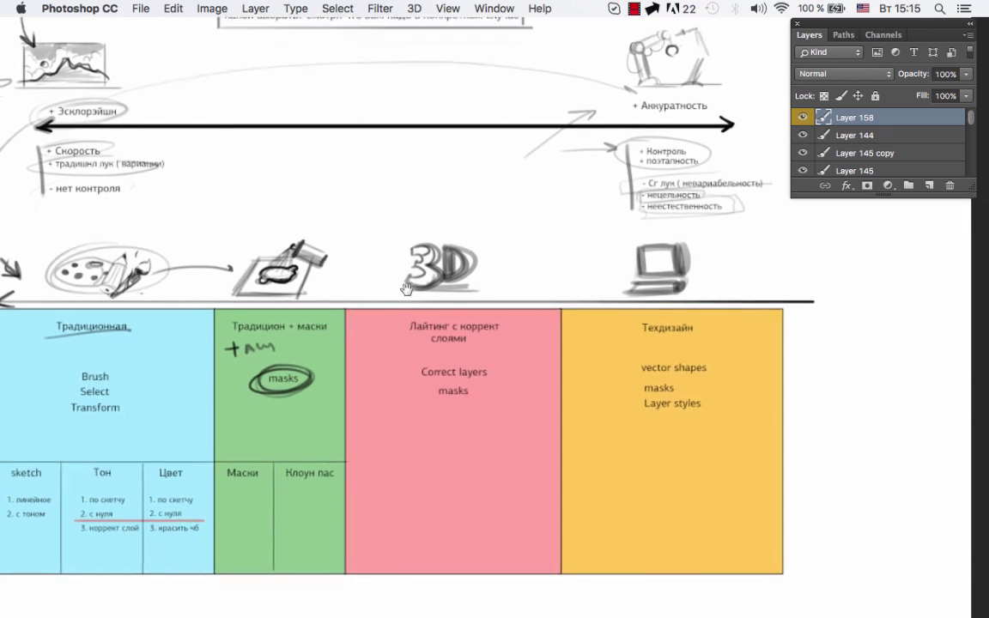
scroll(370, 249, right, 2)
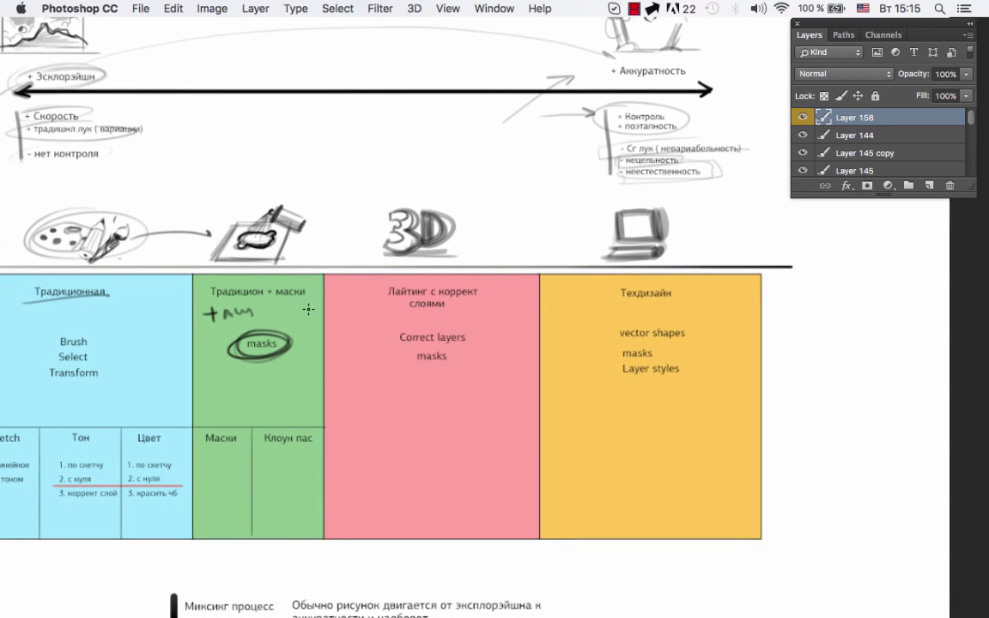
Arrow the plus note over to the pink column and circle 'Correct layers' in pink.
drag(294, 312, 345, 315)
drag(152, 328, 181, 328)
drag(414, 242, 364, 250)
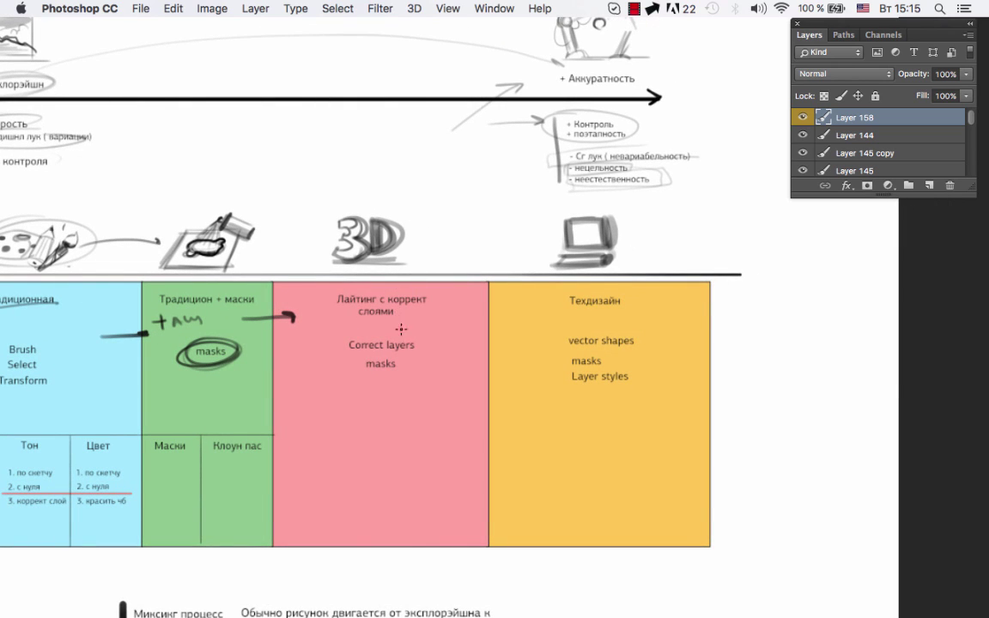
drag(370, 283, 375, 277)
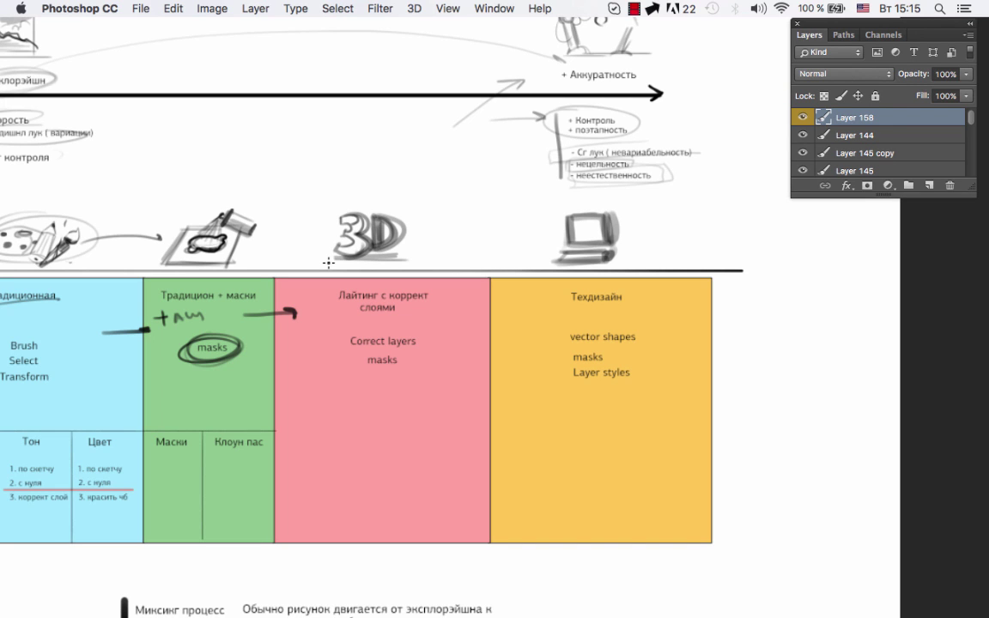
drag(448, 280, 470, 285)
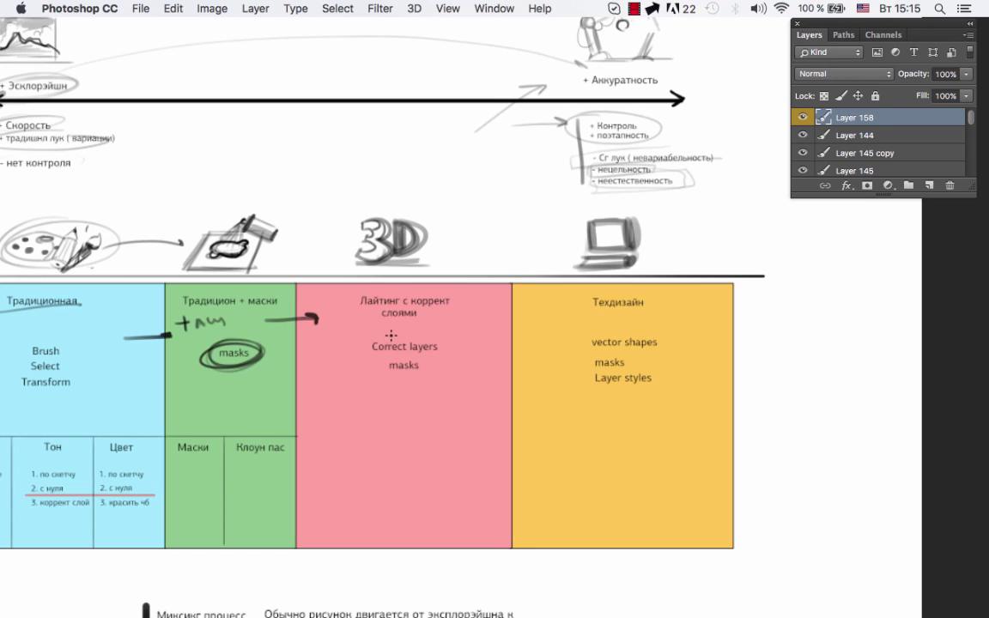
drag(367, 340, 382, 335)
Chain arrows from the lamp icon to 3D and the monitor, and circle pink 'masks'.
drag(275, 249, 339, 244)
drag(466, 254, 427, 267)
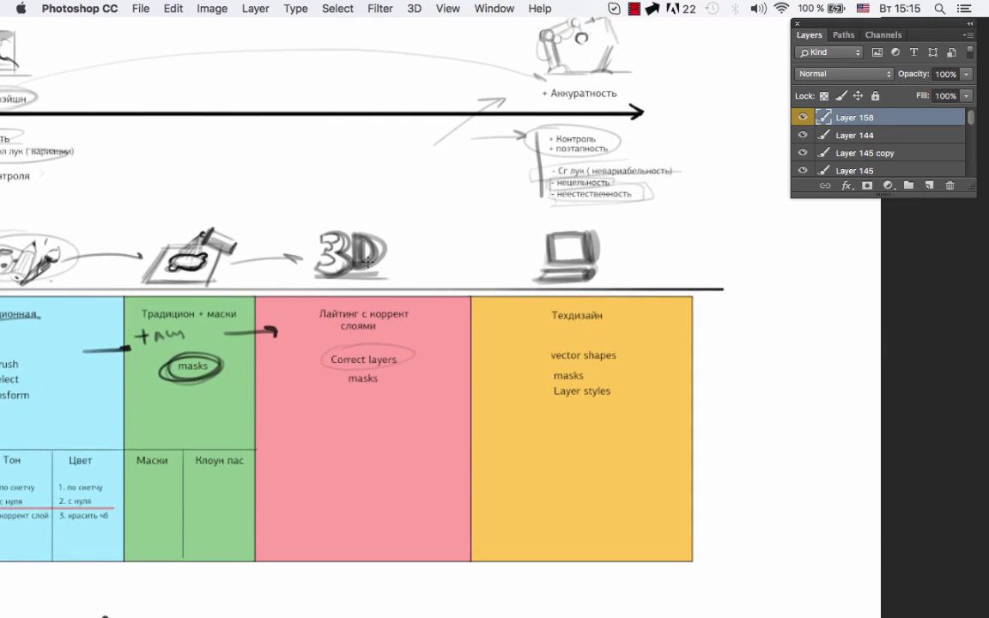
drag(368, 260, 320, 221)
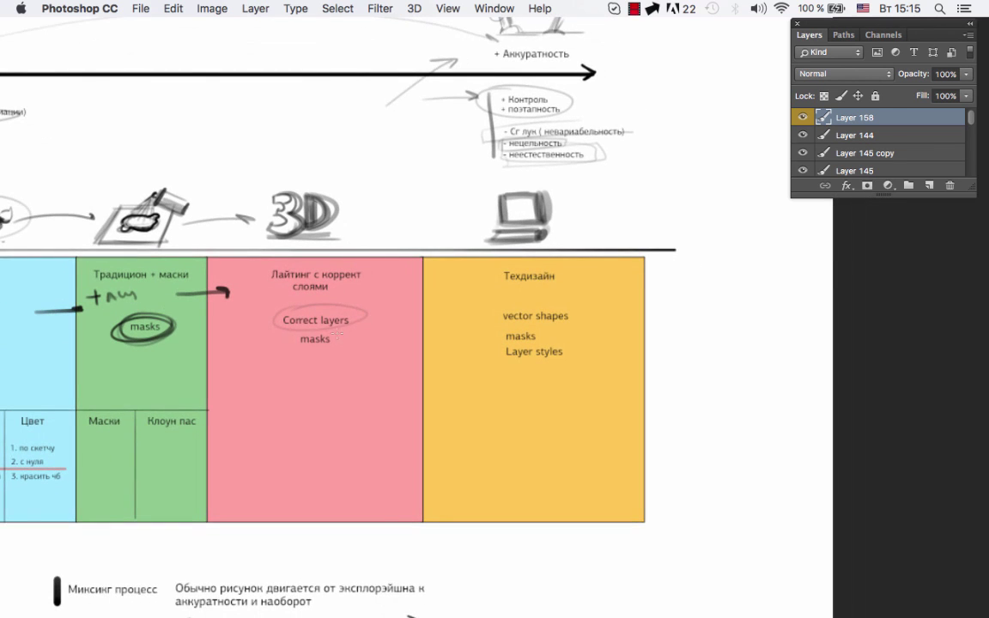
drag(345, 333, 347, 341)
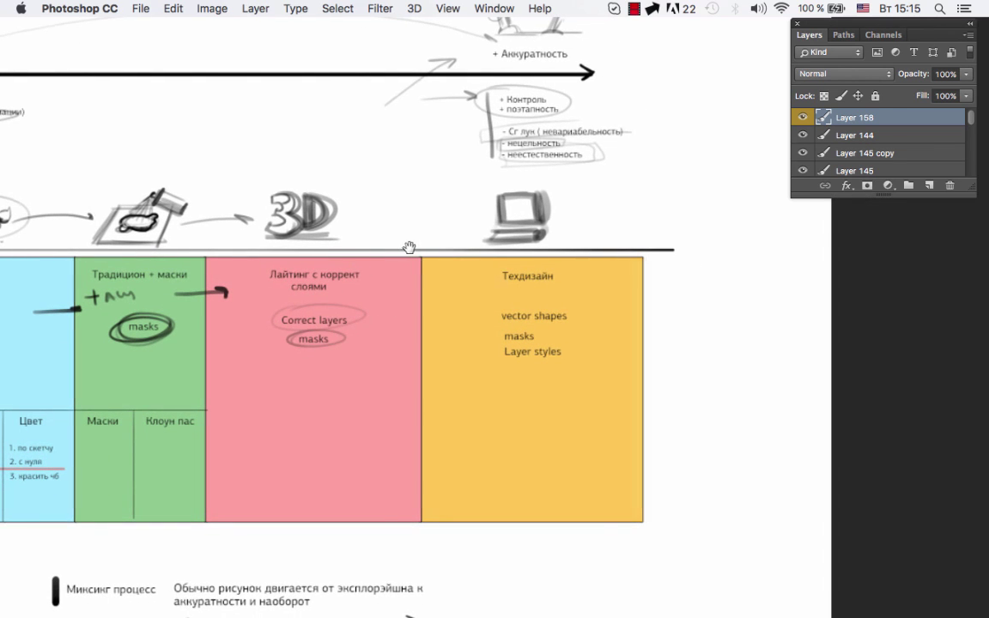
mouse_move(350, 215)
mouse_down()
mouse_move(316, 213)
mouse_move(436, 217)
mouse_move(429, 223)
mouse_up()
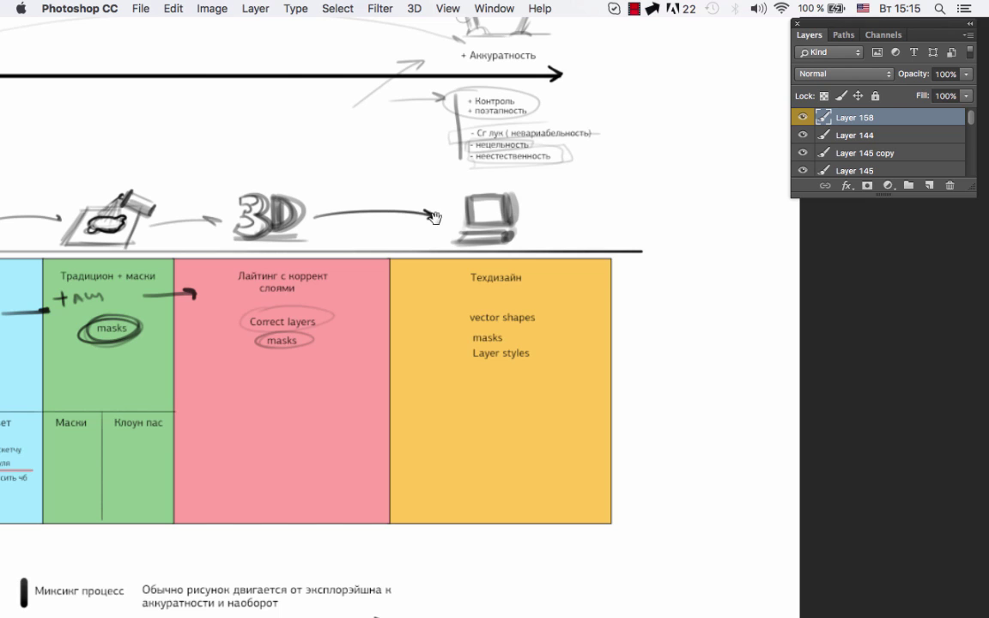
scroll(447, 232, right, 5)
scroll(446, 232, up, 2)
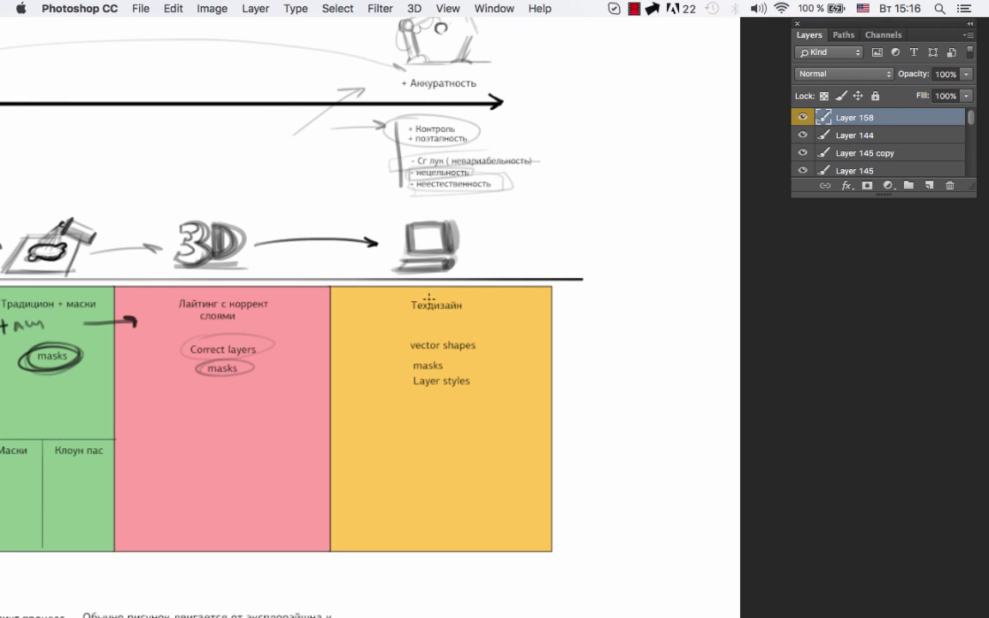
mouse_move(437, 292)
mouse_down()
mouse_move(401, 314)
mouse_move(477, 297)
mouse_up()
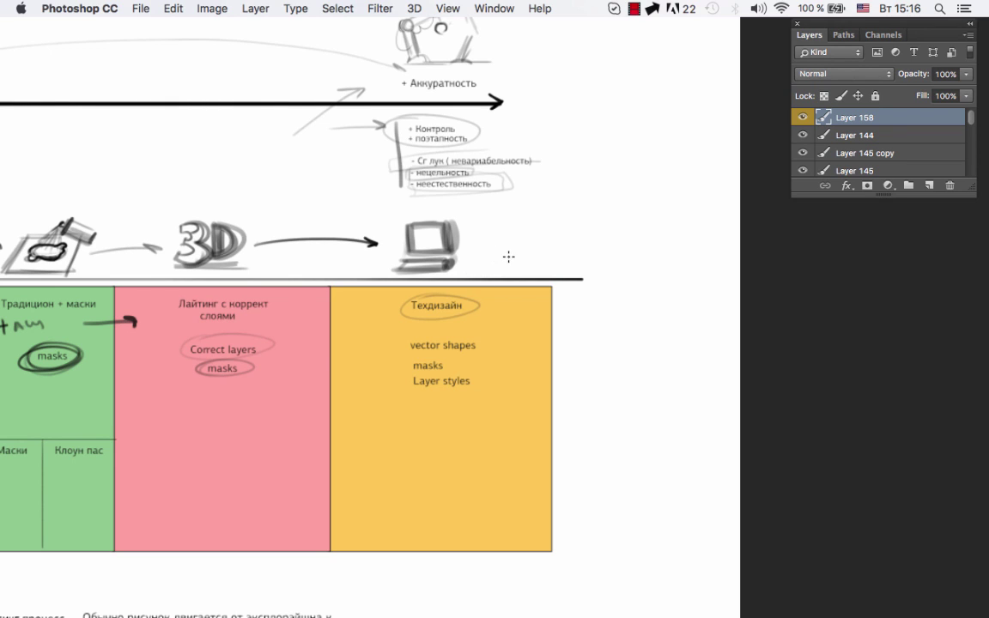
scroll(402, 323, left, 3)
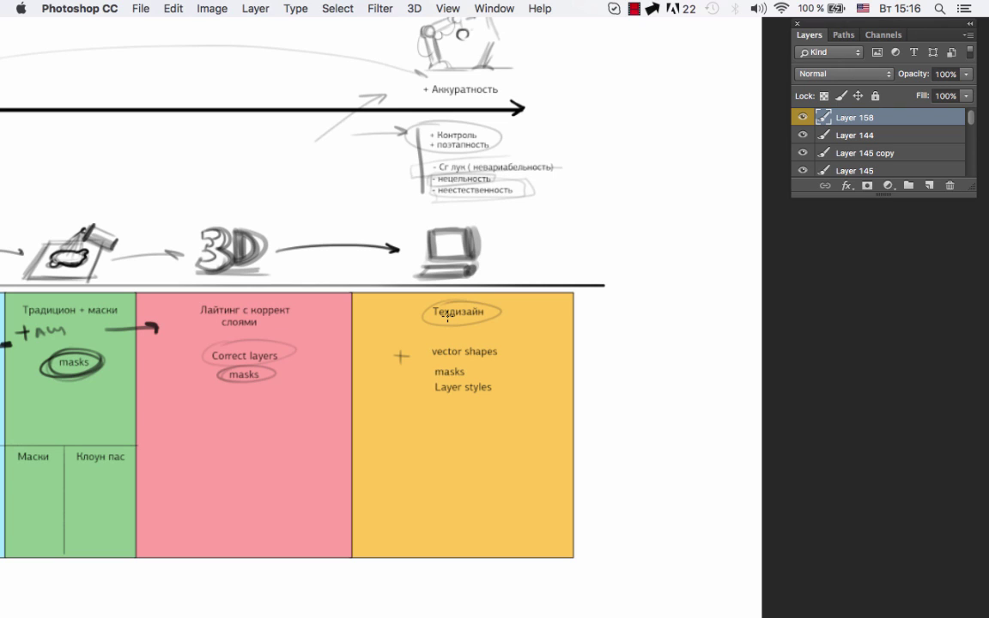
scroll(281, 365, left, 5)
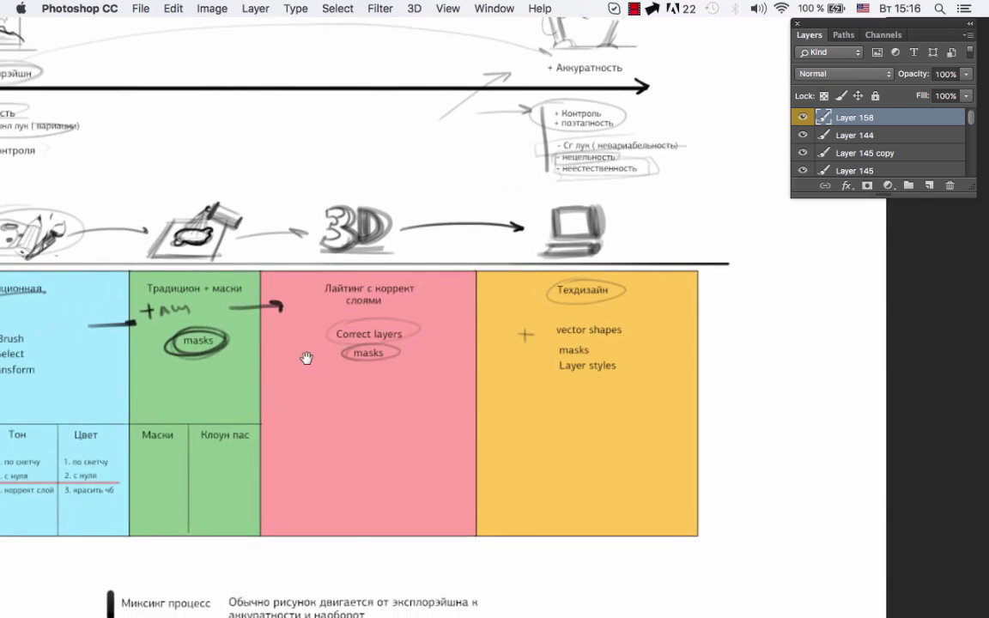
scroll(353, 364, down, 3)
drag(345, 365, 358, 338)
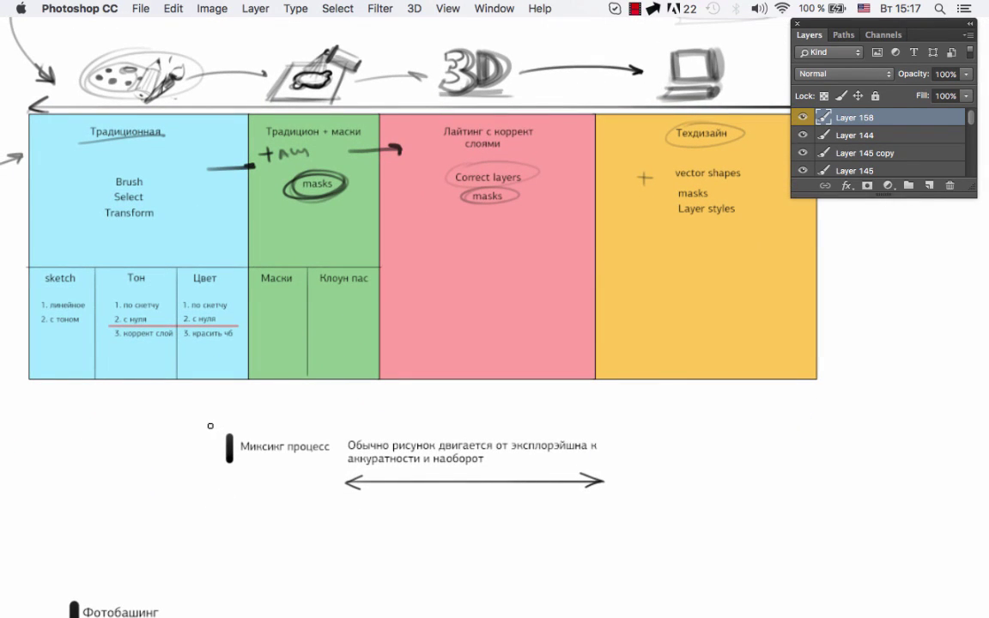
Bracket the 'Миксинг процесс' note and draw an arrow up toward the table.
mouse_move(210, 468)
mouse_down()
mouse_move(208, 415)
mouse_move(336, 402)
mouse_move(312, 468)
mouse_move(184, 469)
mouse_up()
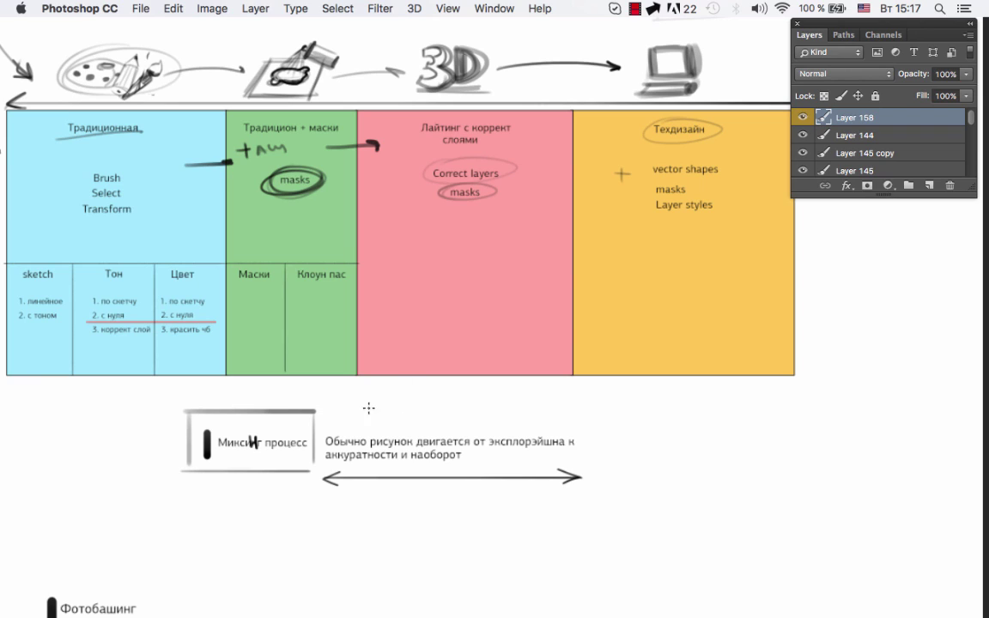
mouse_move(317, 424)
mouse_down()
mouse_move(359, 390)
mouse_move(360, 399)
mouse_up()
drag(403, 380, 388, 369)
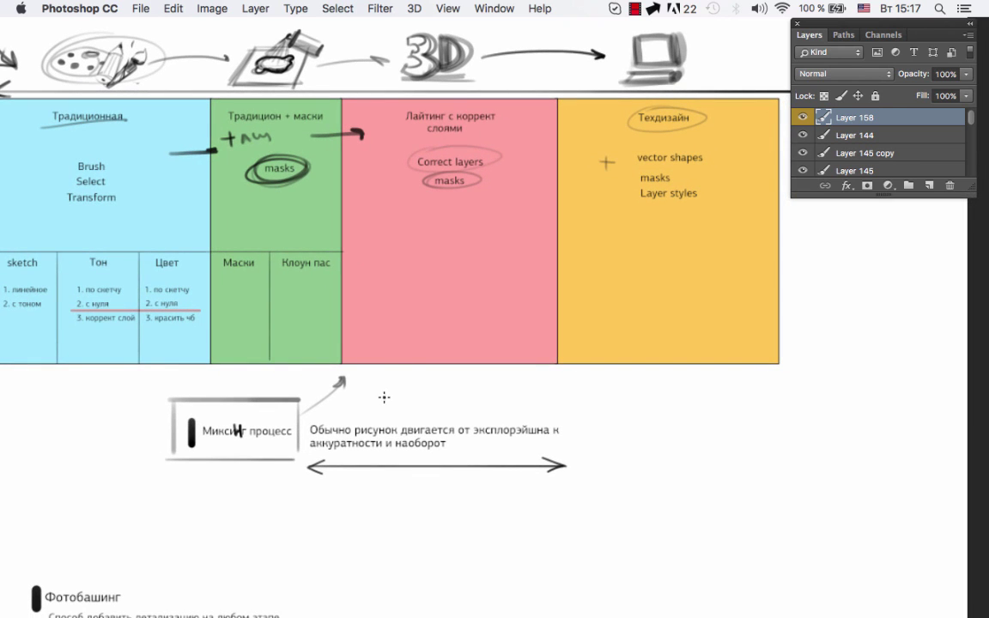
Draw a right-pointing timeline arrow with a start dot and tick, and begin a stick figure.
click(376, 397)
key(ctrl+z)
click(403, 390)
drag(430, 390, 650, 396)
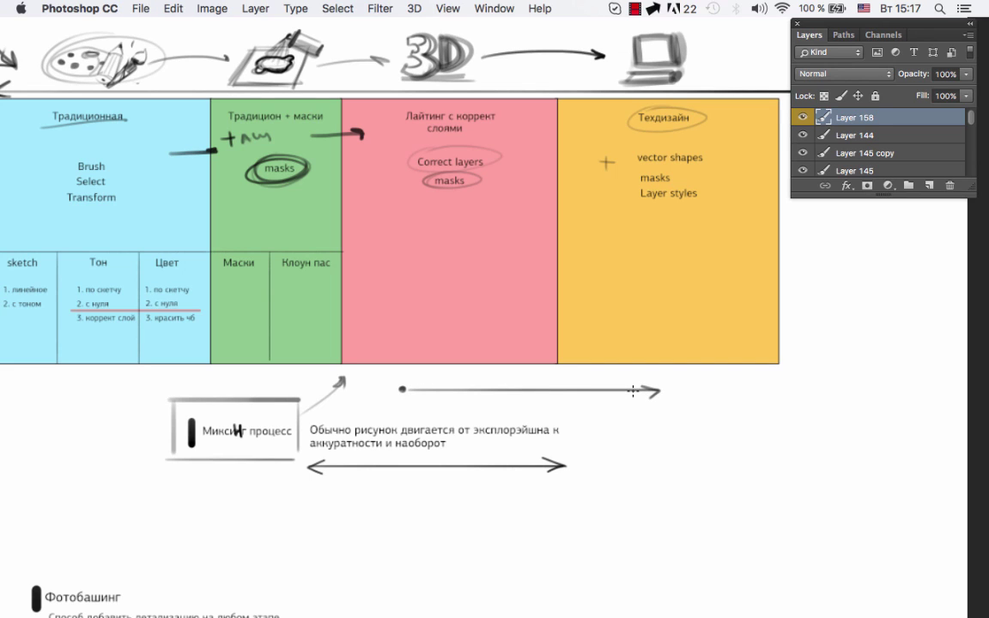
mouse_move(447, 377)
mouse_down()
mouse_move(446, 404)
mouse_move(431, 371)
mouse_up()
mouse_move(687, 375)
mouse_down()
mouse_move(594, 357)
mouse_move(635, 421)
mouse_move(650, 397)
mouse_move(655, 441)
mouse_up()
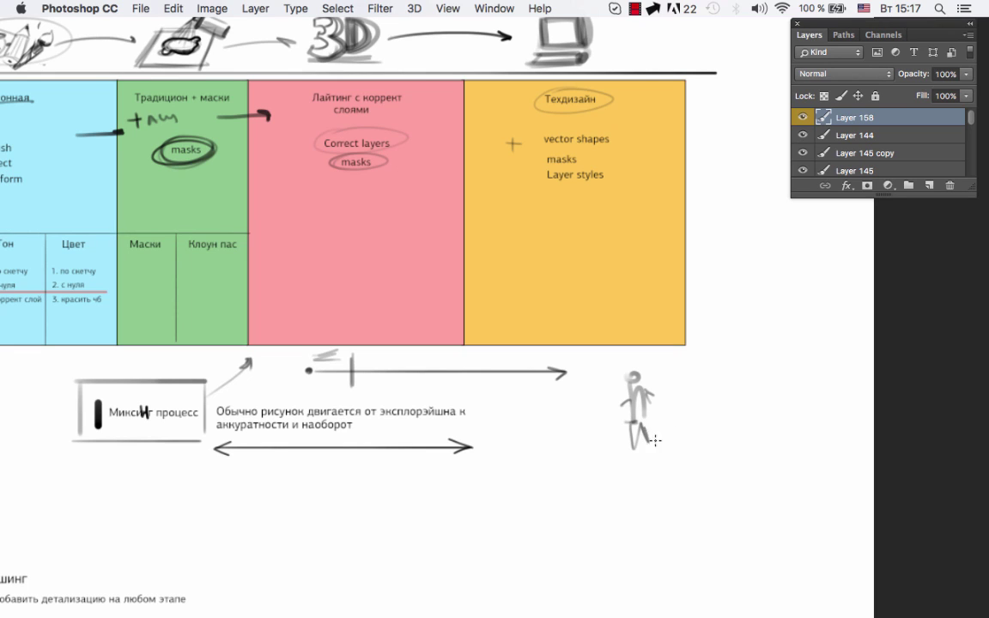
Sketch a second stick figure and question mark, and stretch the first figure's head with Cmd+T.
mouse_move(679, 391)
mouse_down()
mouse_move(674, 423)
mouse_move(686, 409)
mouse_move(676, 419)
mouse_up()
mouse_move(678, 401)
mouse_down()
mouse_move(704, 382)
mouse_move(676, 395)
mouse_move(681, 440)
mouse_move(660, 433)
mouse_move(723, 442)
mouse_up()
drag(717, 388, 723, 394)
drag(636, 375, 641, 421)
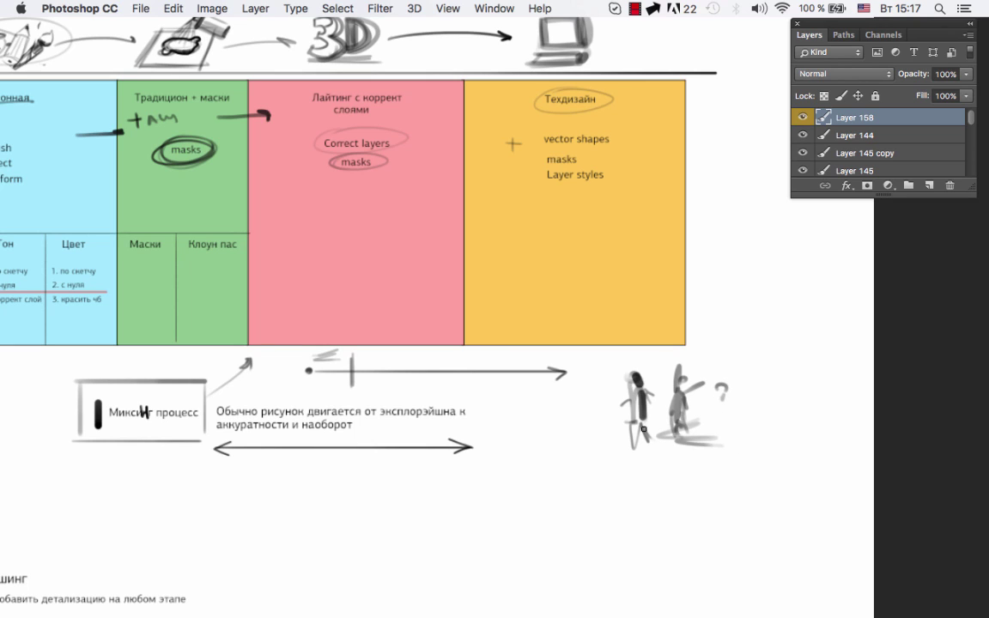
mouse_move(622, 367)
mouse_down()
mouse_move(651, 392)
mouse_move(635, 349)
mouse_up()
key(ctrl+t)
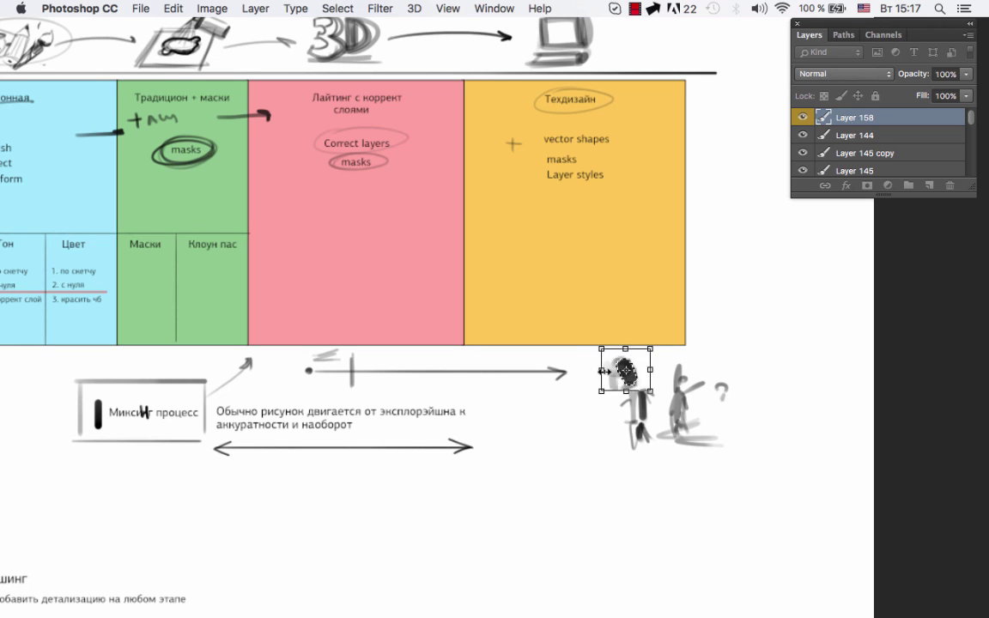
key(Return)
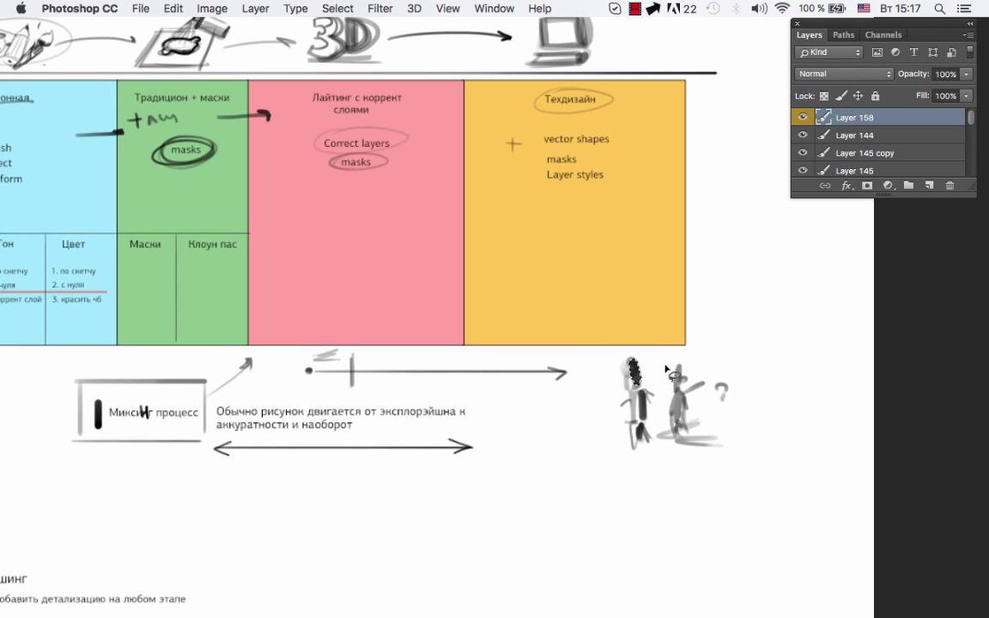
Circle the exploration note at top left and add another tick to the timeline arrow.
scroll(292, 258, left, 5)
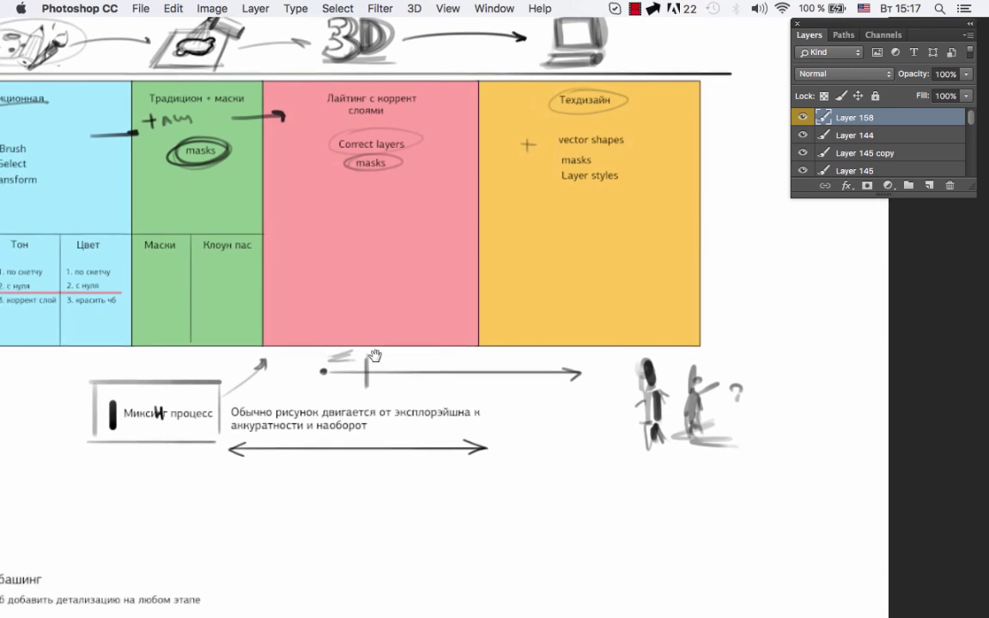
scroll(292, 258, up, 1)
drag(281, 197, 360, 347)
drag(257, 55, 227, 71)
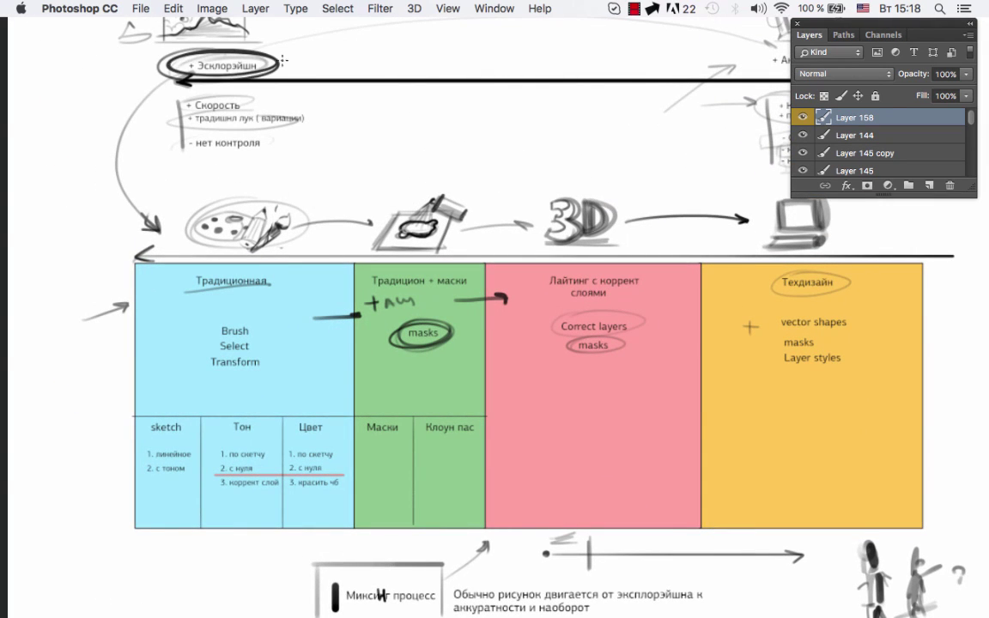
scroll(344, 171, down, 2)
scroll(343, 171, right, 2)
scroll(459, 285, down, 5)
scroll(460, 285, right, 5)
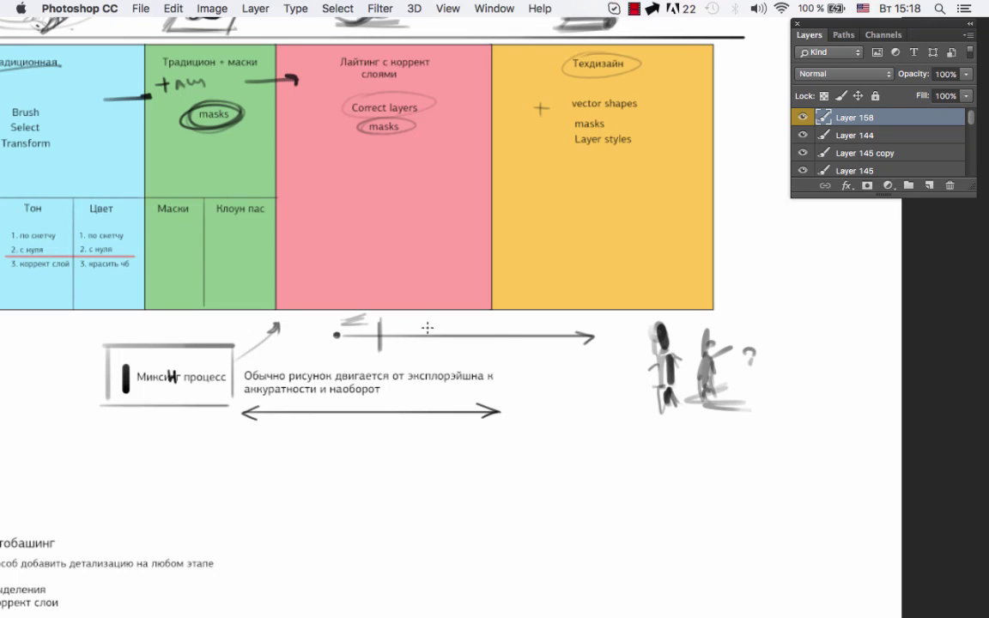
drag(440, 323, 442, 346)
Draw curved arrows above the sketches and between timeline ticks, plus another short tick.
scroll(437, 310, up, 5)
scroll(437, 310, left, 2)
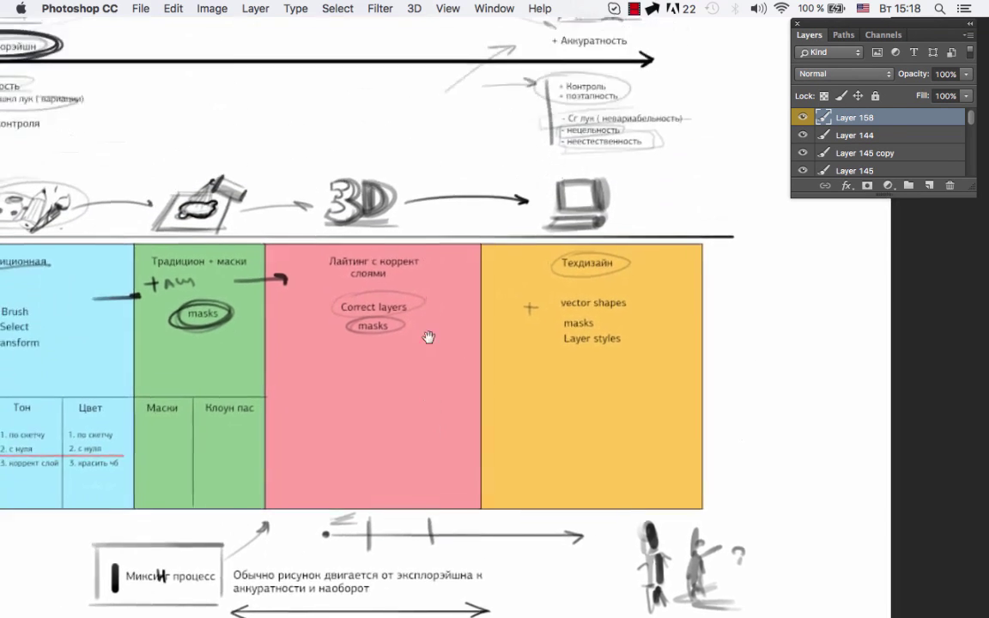
scroll(434, 295, up, 3)
scroll(434, 295, left, 2)
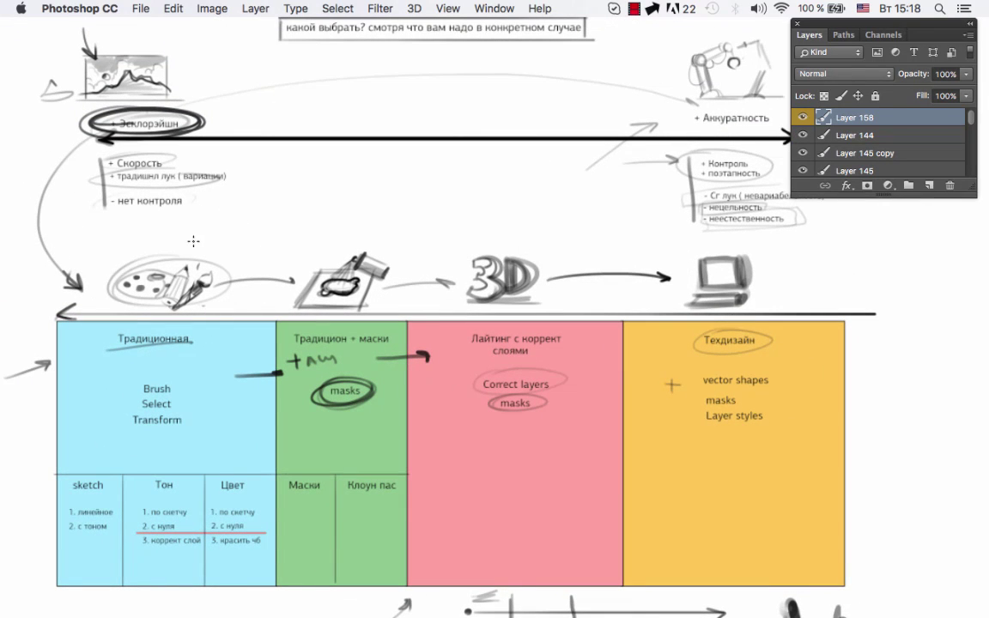
mouse_move(189, 243)
mouse_down()
mouse_move(305, 225)
mouse_move(464, 254)
mouse_up()
scroll(462, 409, down, 3)
scroll(462, 409, right, 2)
scroll(462, 409, down, 5)
scroll(462, 409, right, 2)
scroll(462, 409, down, 1)
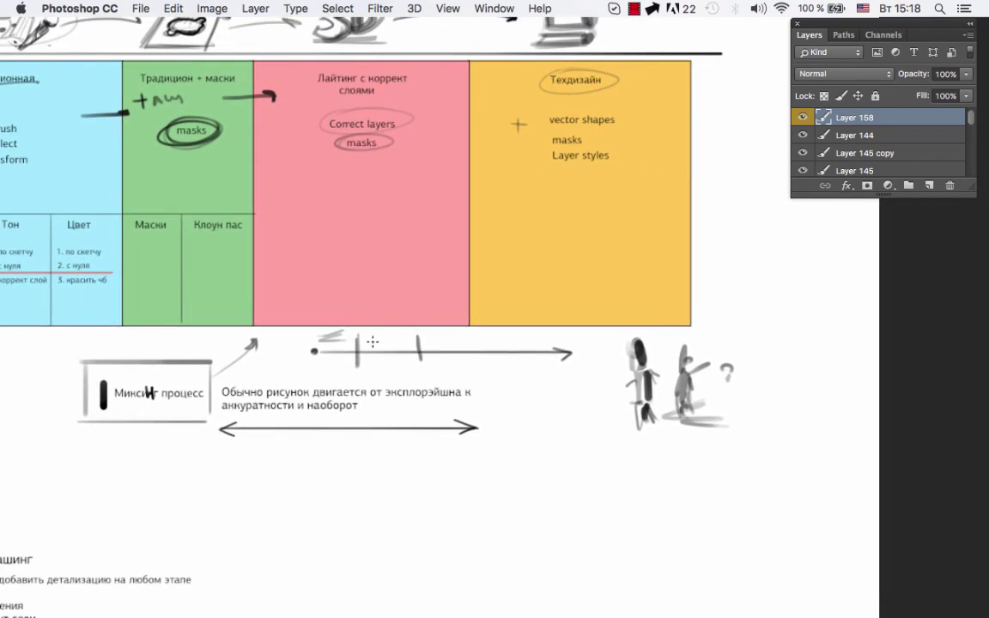
drag(361, 343, 423, 353)
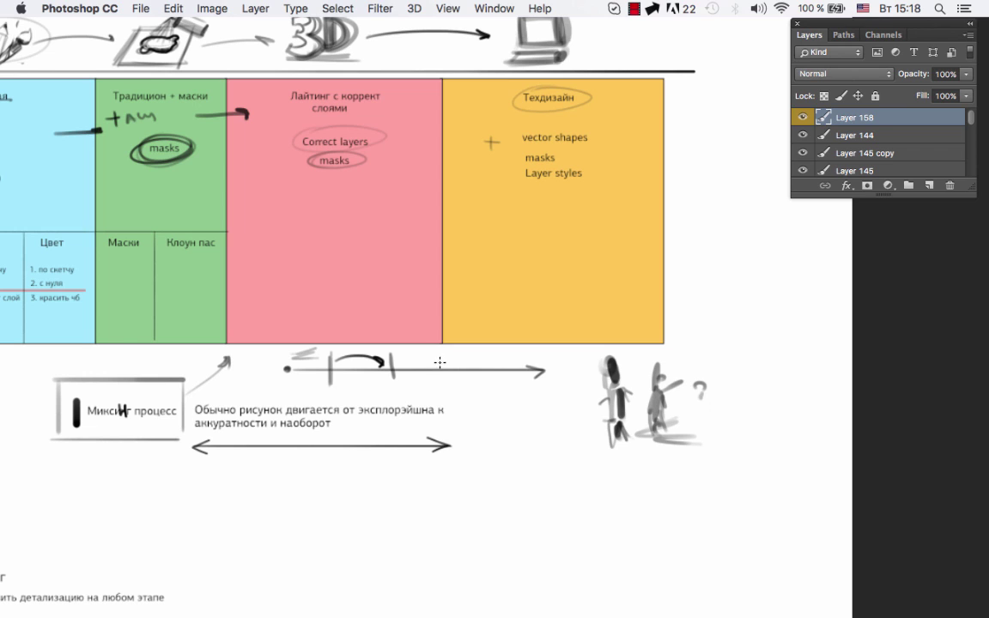
drag(434, 361, 435, 376)
Start a third figure's head at the right of the timeline.
scroll(630, 309, right, 4)
scroll(629, 310, up, 1)
drag(591, 309, 596, 383)
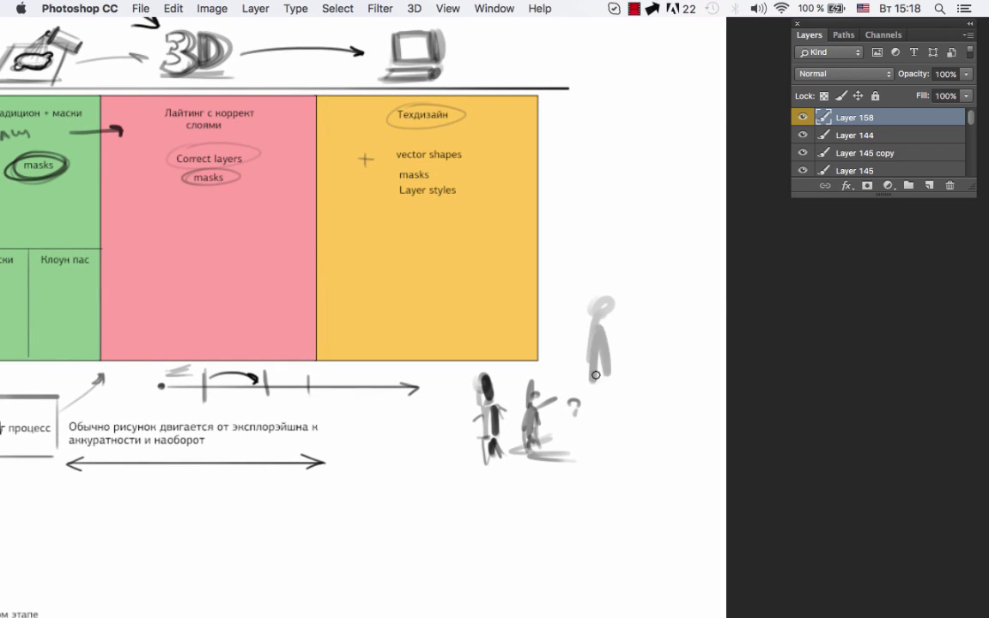
Paint the third figure's grey body, mouth, eye and curly hair.
drag(606, 334, 608, 378)
mouse_move(601, 302)
mouse_down()
mouse_move(611, 378)
mouse_move(601, 327)
mouse_move(673, 298)
mouse_up()
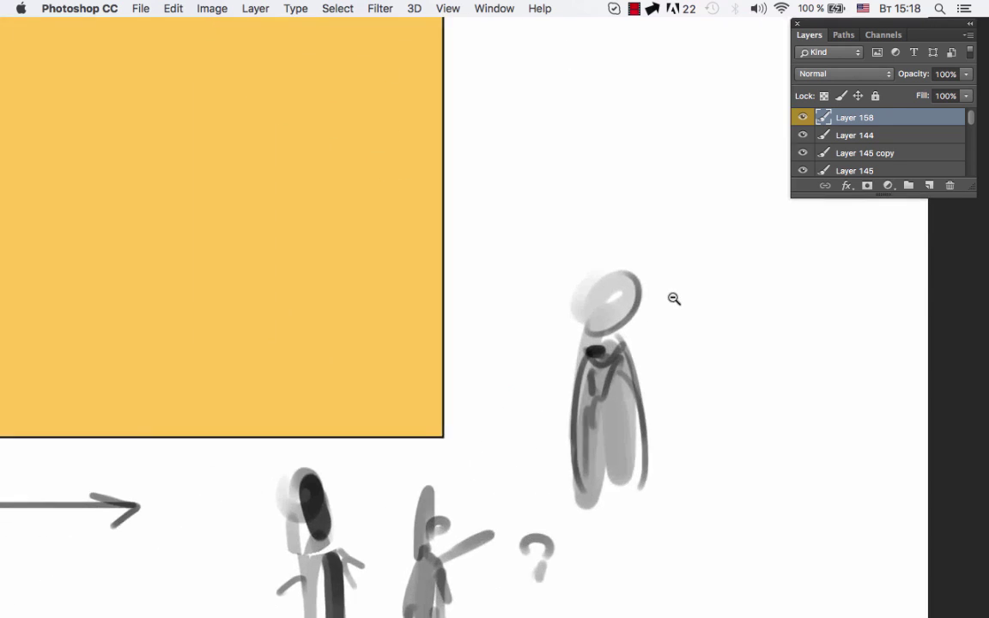
drag(598, 323, 605, 323)
click(591, 303)
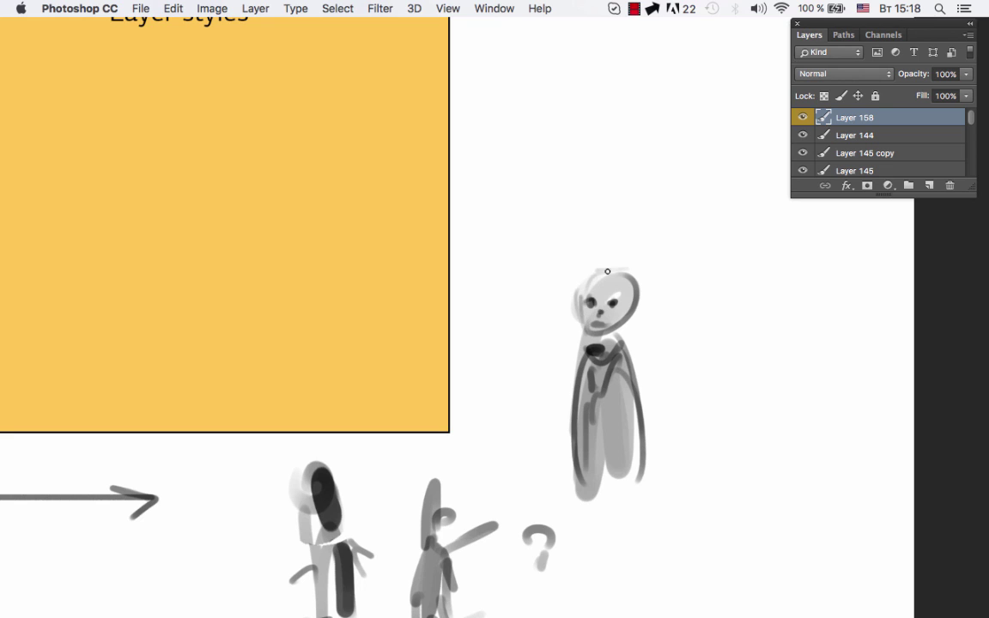
drag(622, 268, 612, 273)
Lasso the figure's head, stretch its hair upward with Free Transform, then zoom out.
drag(499, 267, 717, 324)
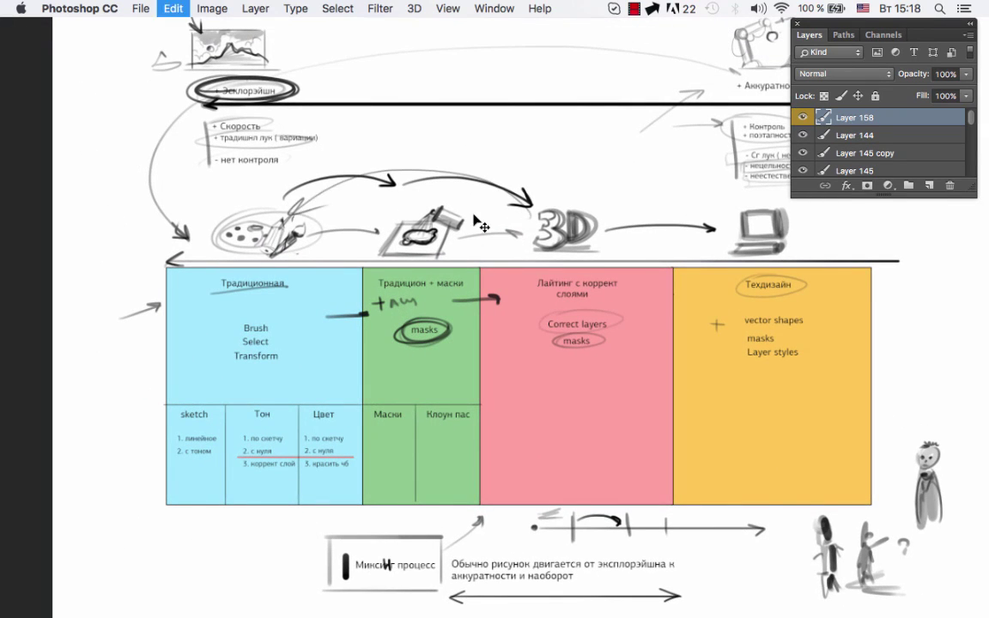
drag(934, 419, 685, 302)
click(685, 302)
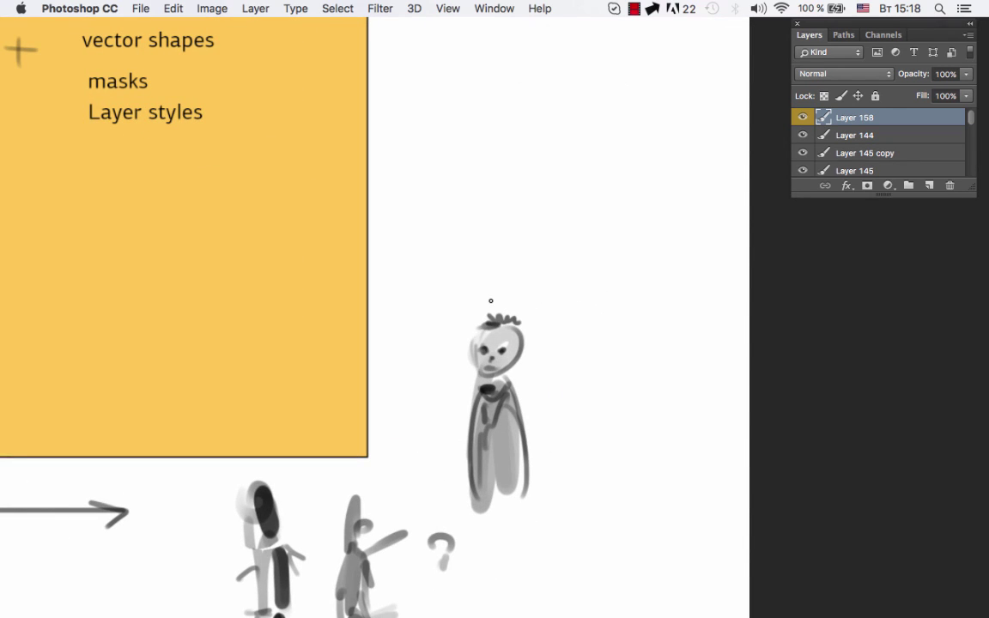
key(l)
mouse_move(504, 300)
mouse_down()
mouse_move(541, 325)
mouse_move(514, 296)
mouse_move(500, 247)
mouse_up()
key(ctrl+t)
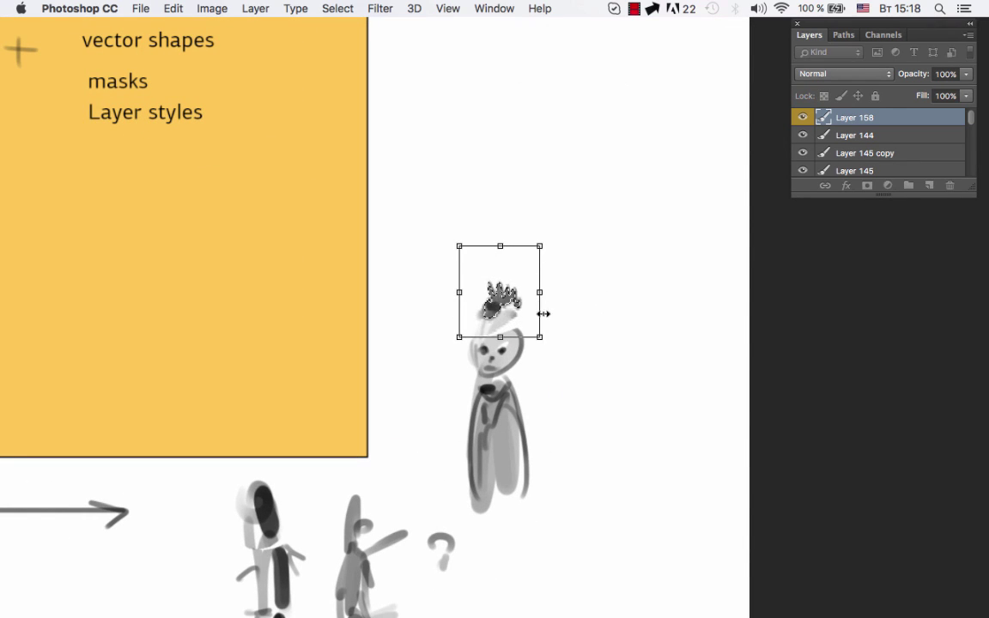
key(Return)
key(ctrl+d)
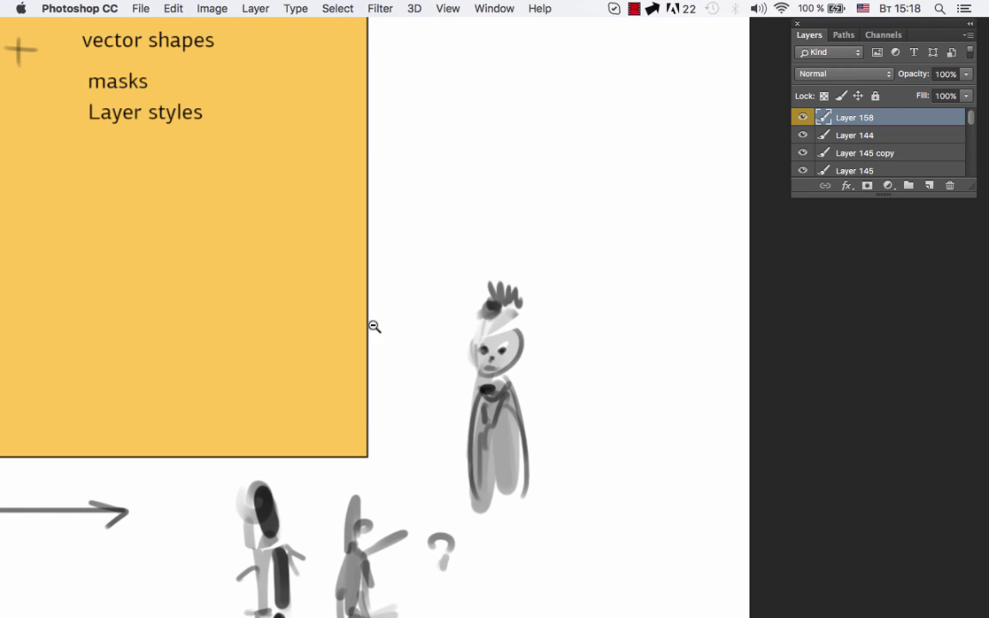
alt+click(375, 326)
scroll(418, 268, left, 5)
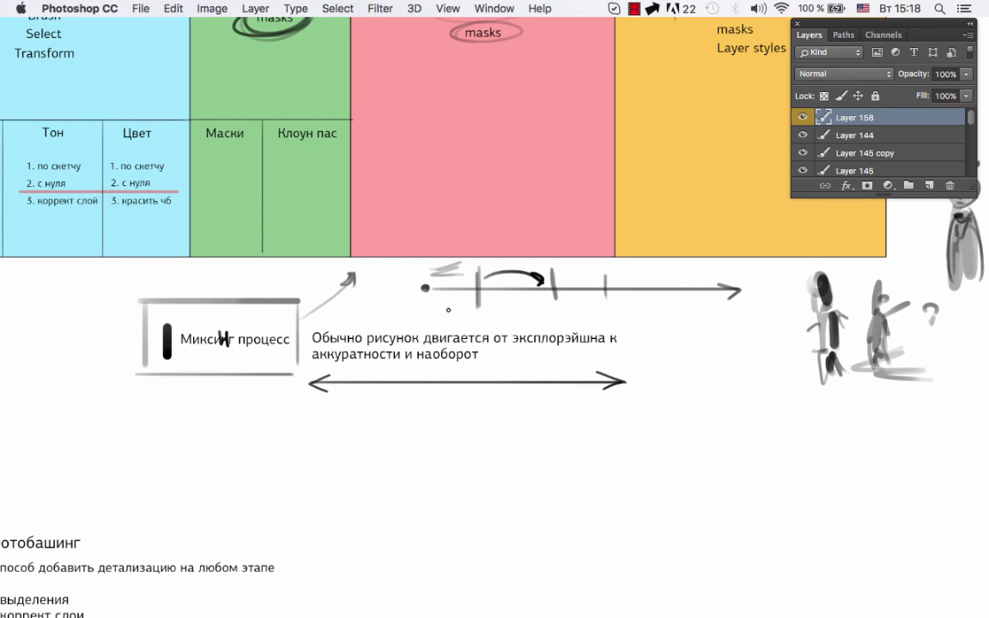
Draw a small up-arrow below the blue block, linked by a line to the timeline dot.
scroll(447, 310, up, 3)
scroll(447, 310, down, 5)
mouse_move(284, 326)
mouse_down()
mouse_move(273, 337)
mouse_move(239, 307)
mouse_up()
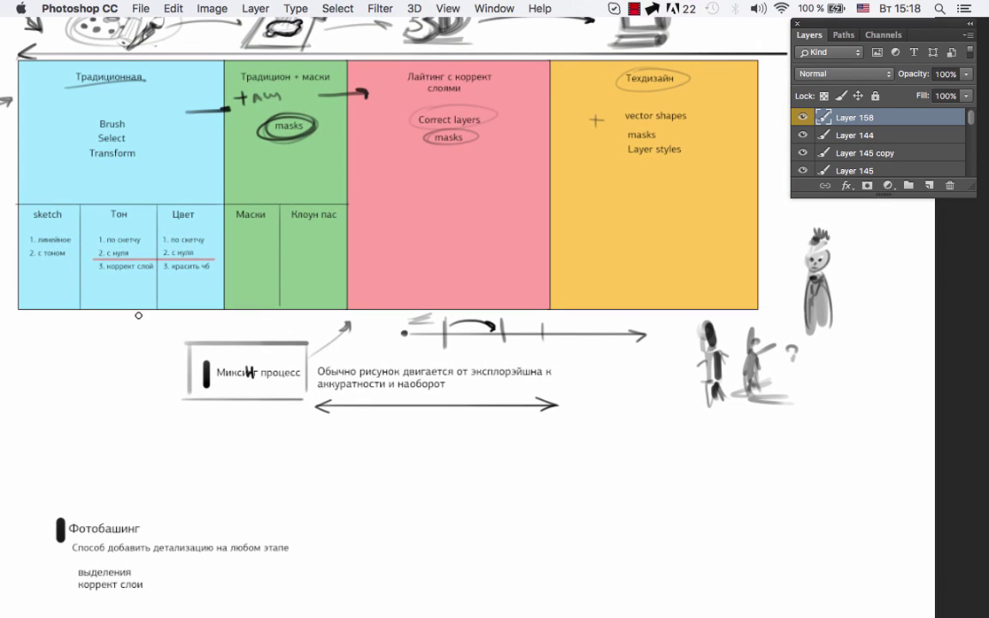
mouse_move(124, 329)
mouse_down()
mouse_move(134, 328)
mouse_move(131, 319)
mouse_move(248, 306)
mouse_up()
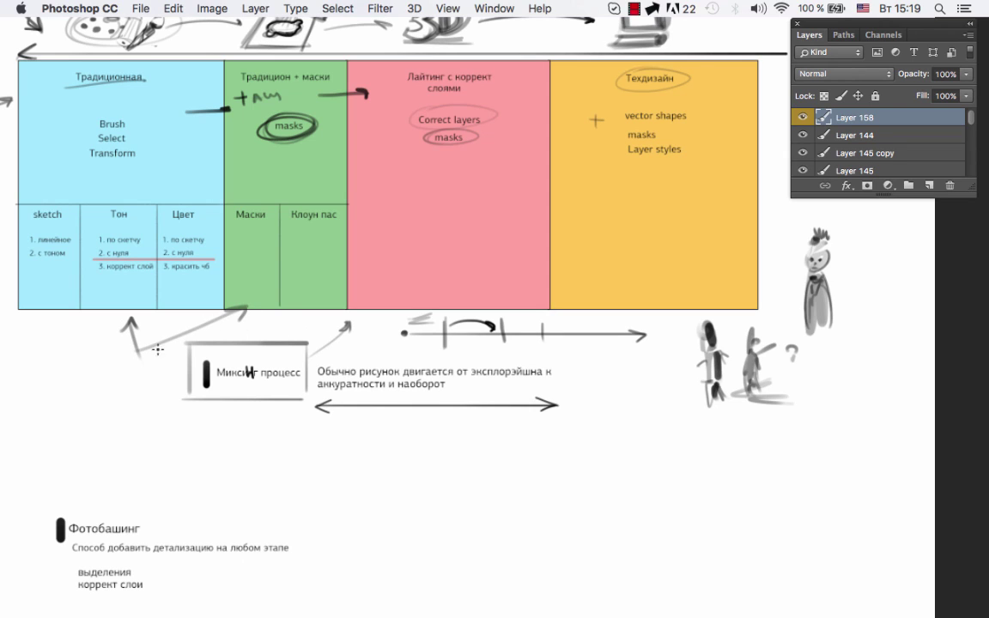
drag(158, 349, 400, 333)
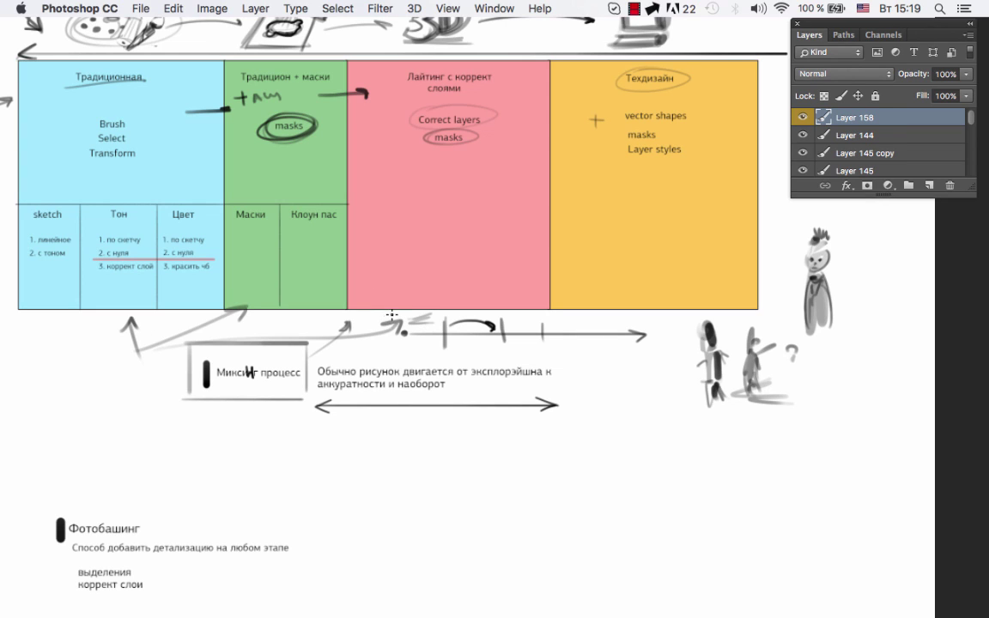
Draw a curved left-pointing arrow under the table and retrace it in bold.
drag(402, 333, 176, 322)
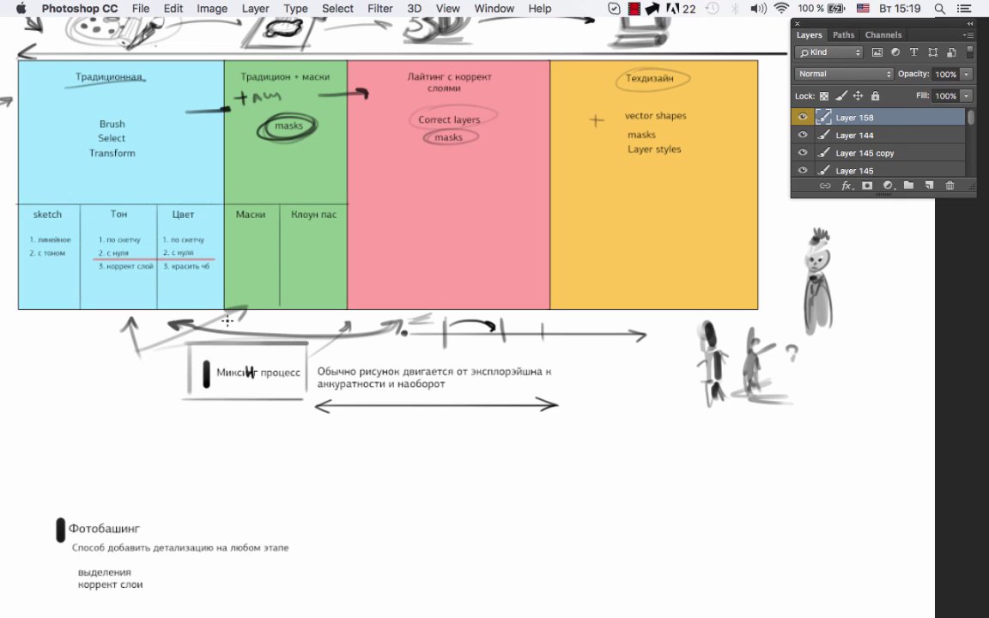
drag(172, 324, 355, 327)
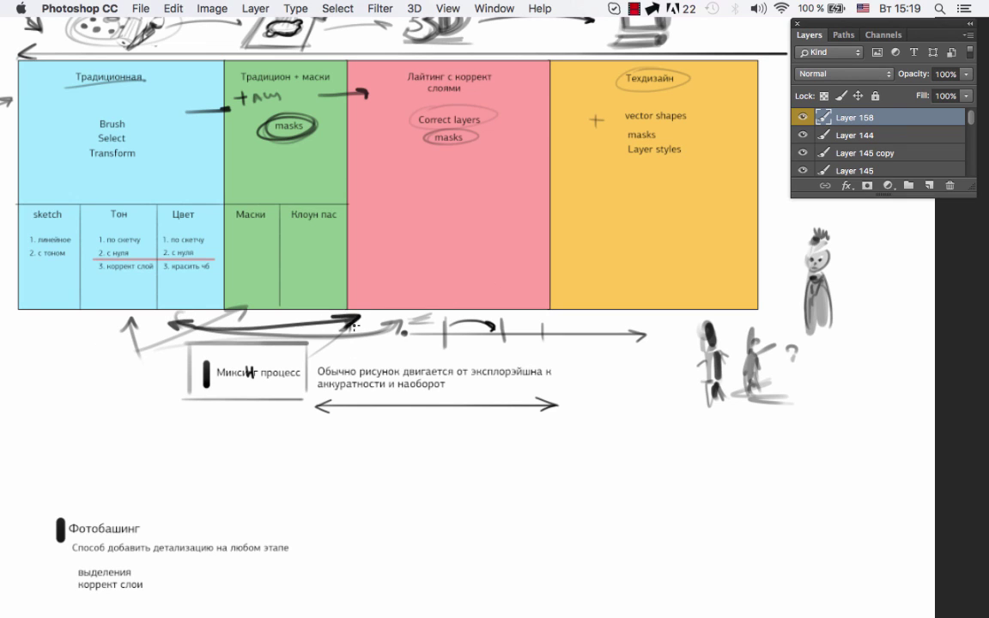
scroll(354, 327, down, 3)
scroll(386, 318, down, 2)
scroll(430, 310, down, 1)
scroll(469, 307, down, 1)
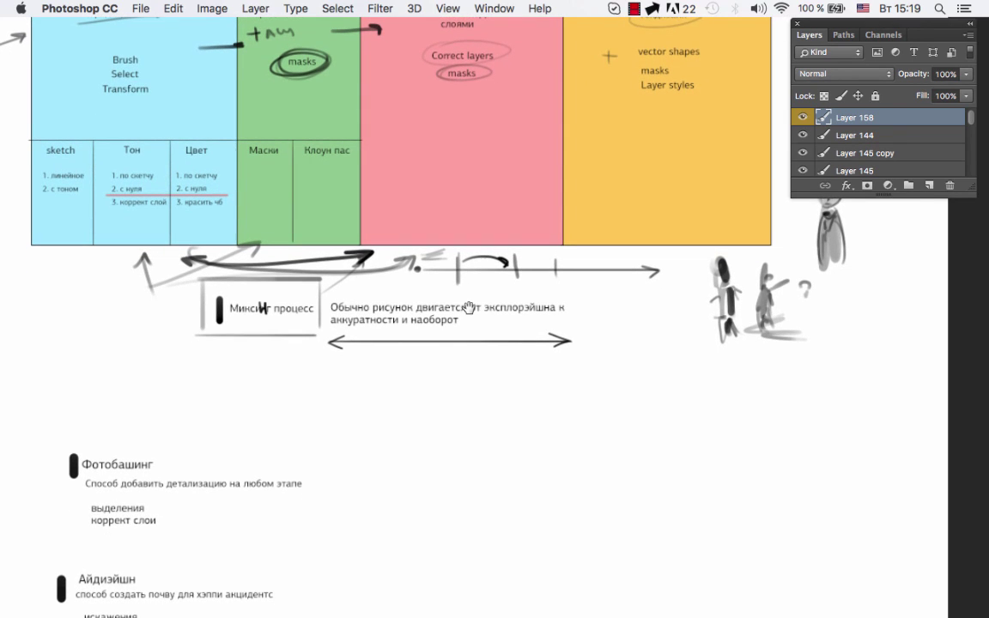
scroll(469, 307, right, 1)
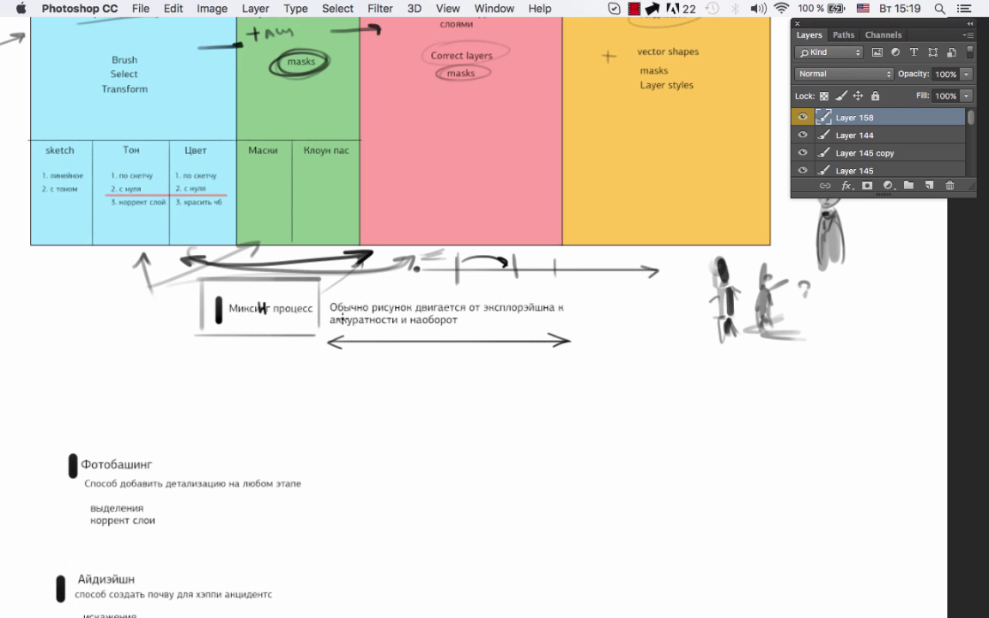
scroll(343, 320, up, 3)
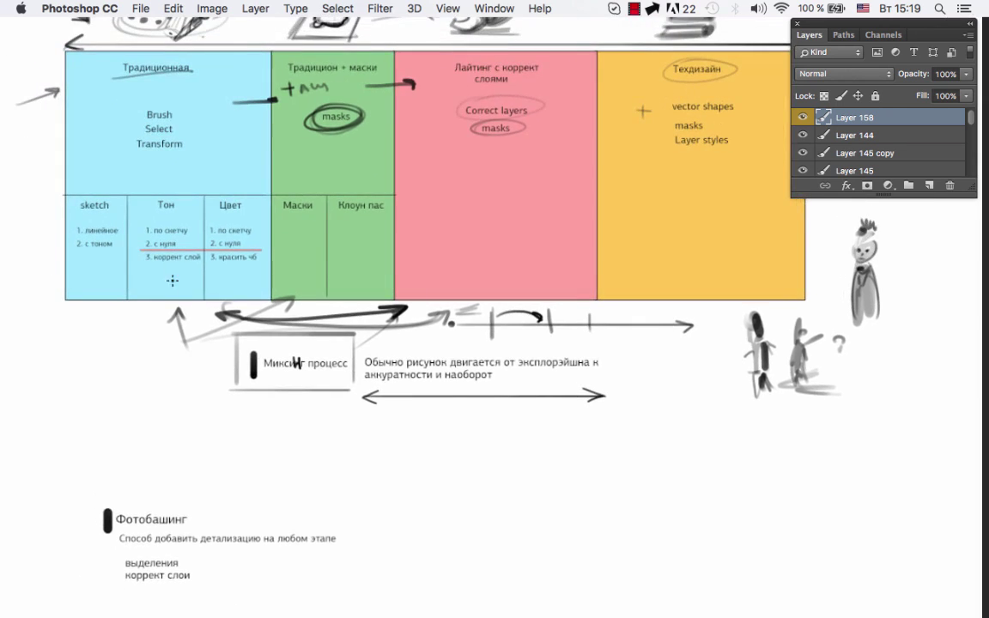
Draw upward arrows from below into the sketch, Тон and other table columns.
mouse_move(123, 392)
mouse_down()
mouse_move(128, 317)
mouse_move(139, 327)
mouse_up()
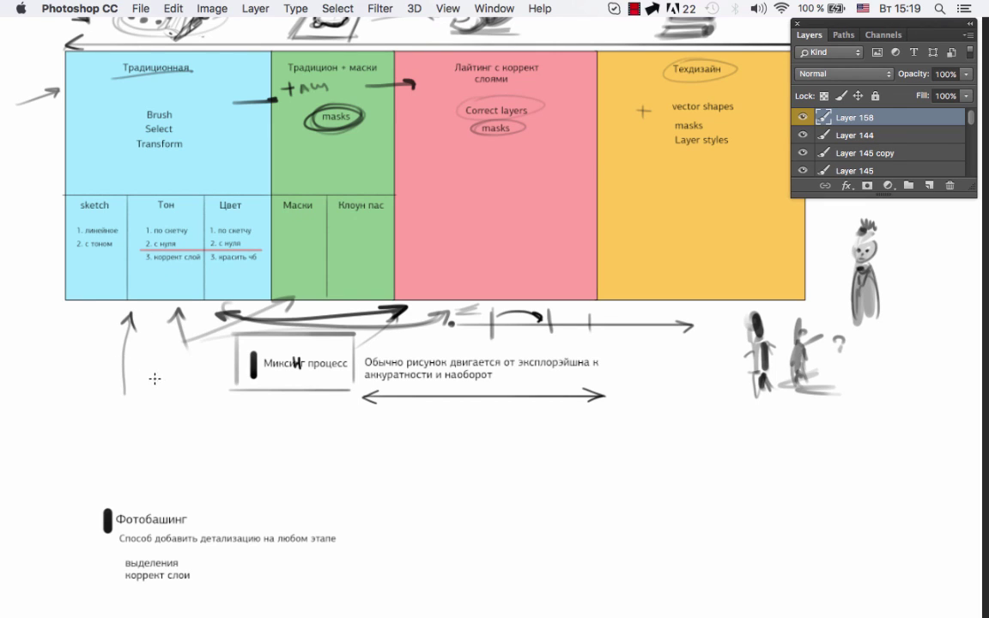
mouse_move(152, 393)
mouse_down()
mouse_move(162, 315)
mouse_move(168, 326)
mouse_up()
mouse_move(195, 394)
mouse_down()
mouse_move(208, 316)
mouse_move(215, 326)
mouse_up()
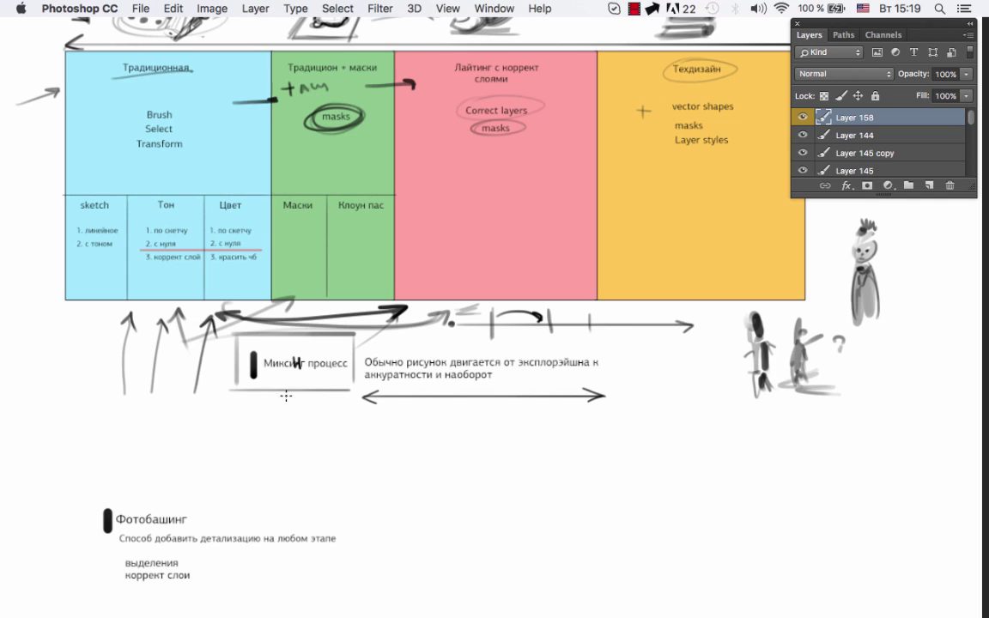
drag(277, 412, 302, 325)
drag(322, 417, 340, 321)
drag(332, 328, 348, 324)
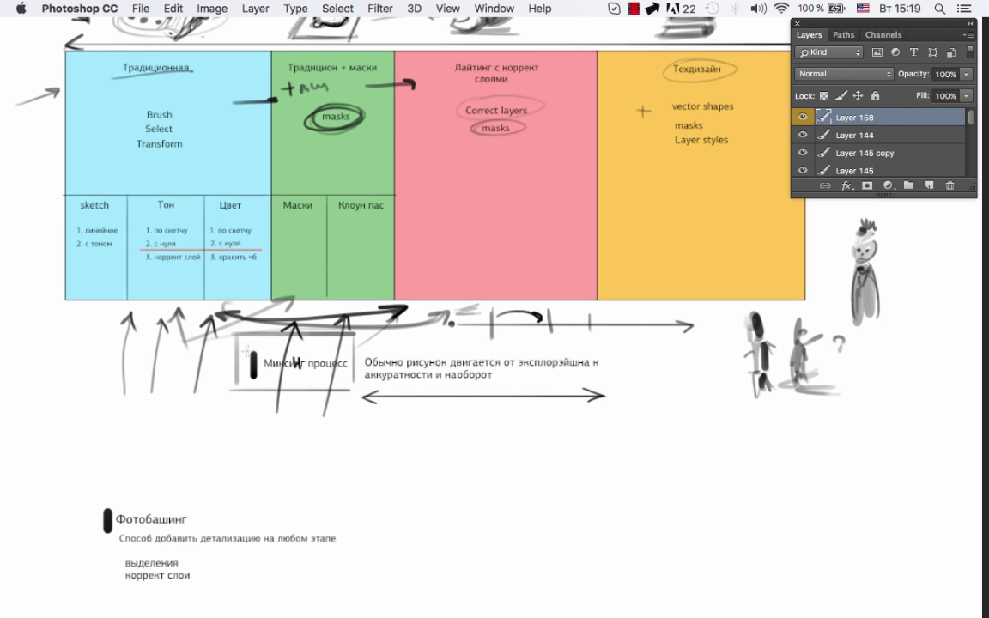
Add arrows through the Миксинг процесс box pointing up toward the table.
mouse_move(220, 331)
mouse_down()
mouse_move(246, 392)
mouse_move(268, 325)
mouse_up()
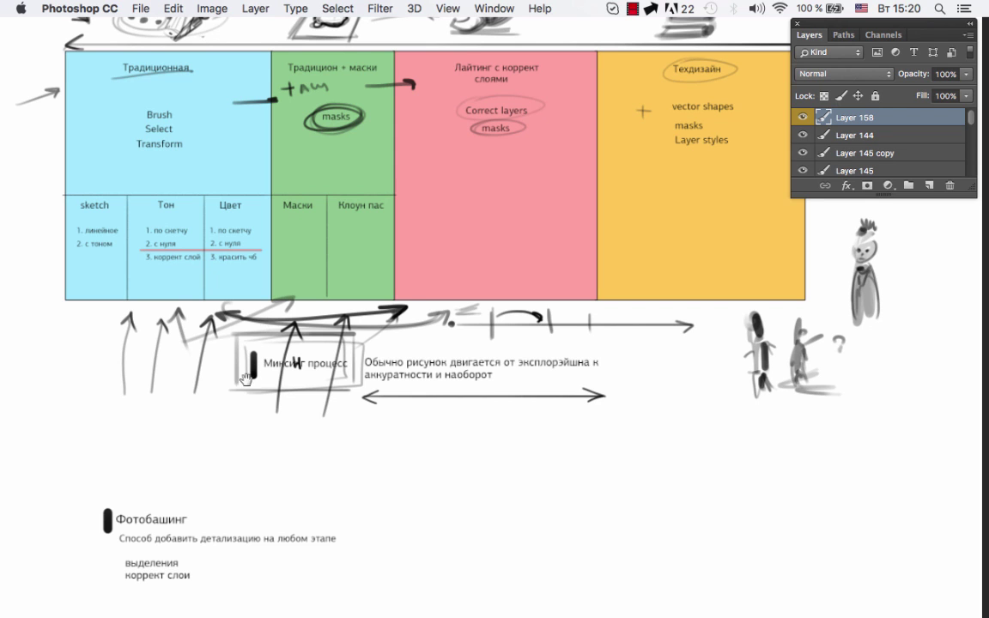
scroll(268, 324, up, 5)
scroll(301, 318, down, 3)
scroll(333, 306, down, 5)
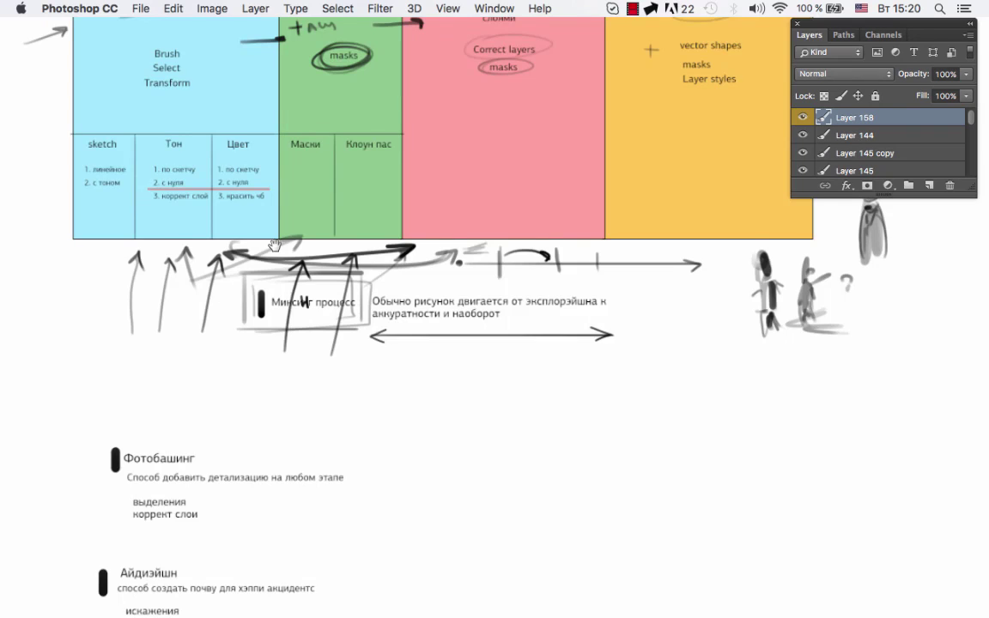
Draw a long arrow across the table into the Техдизайн column.
scroll(333, 305, up, 5)
drag(196, 221, 628, 210)
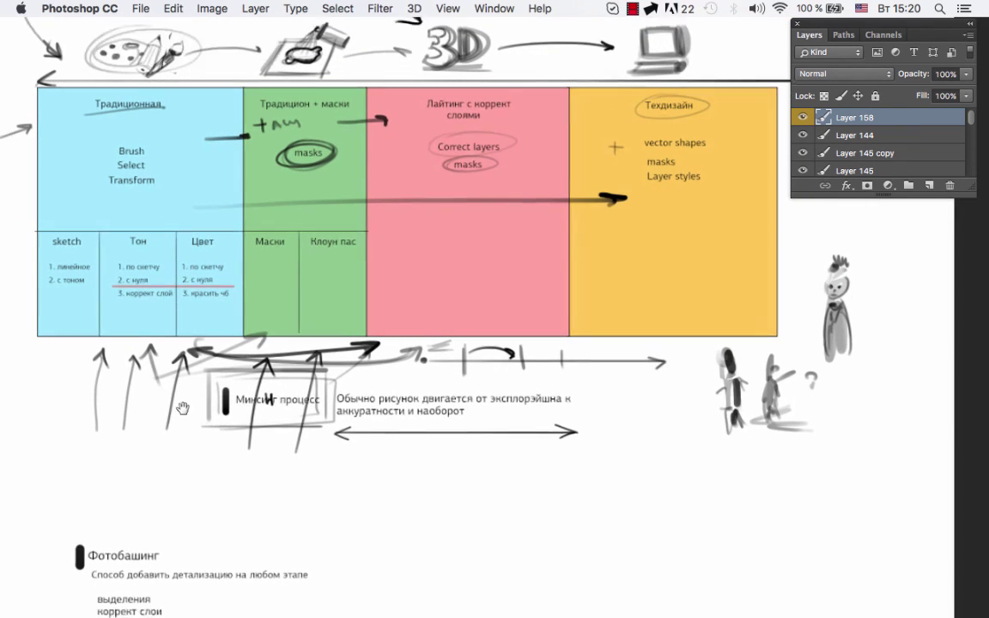
scroll(185, 420, down, 3)
scroll(185, 419, up, 1)
scroll(269, 463, down, 2)
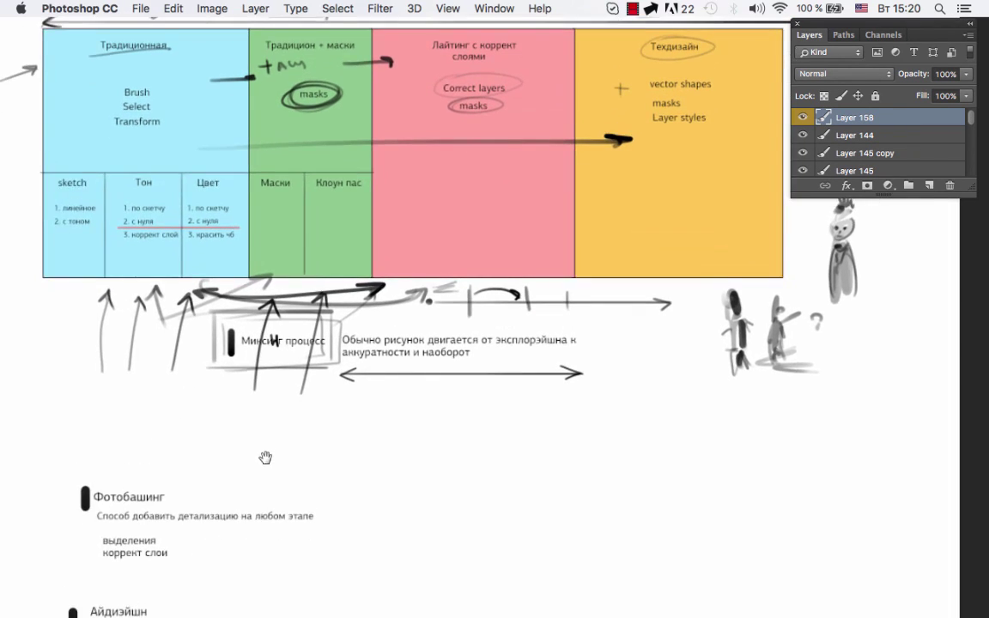
scroll(260, 457, down, 4)
scroll(260, 355, down, 2)
scroll(267, 318, down, 2)
Arrow and circle the Фотобашинг heading, then underline its description line.
scroll(172, 292, left, 1)
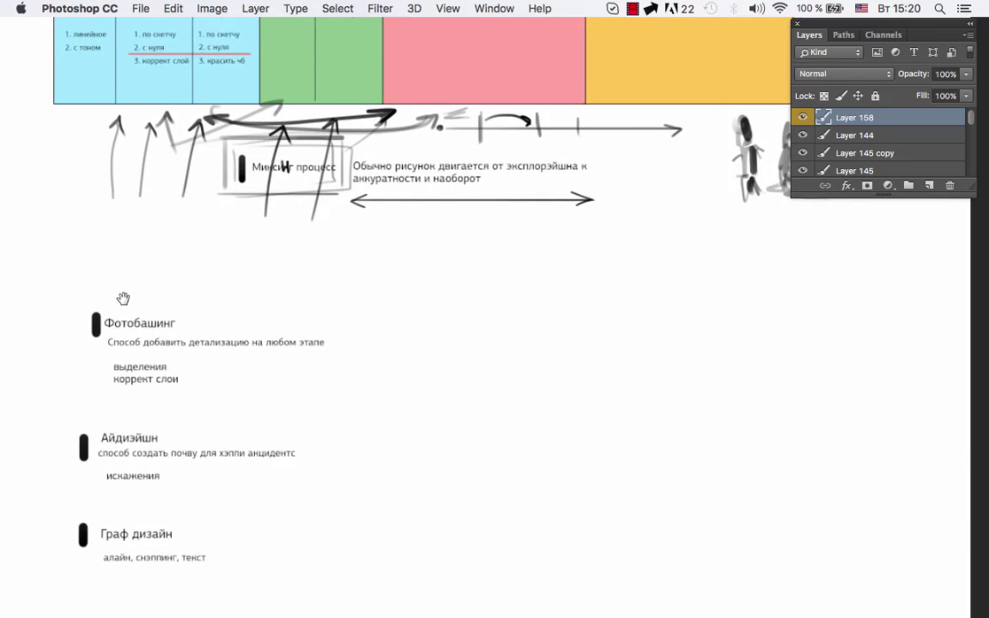
scroll(123, 298, left, 3)
scroll(124, 298, up, 1)
drag(104, 330, 109, 340)
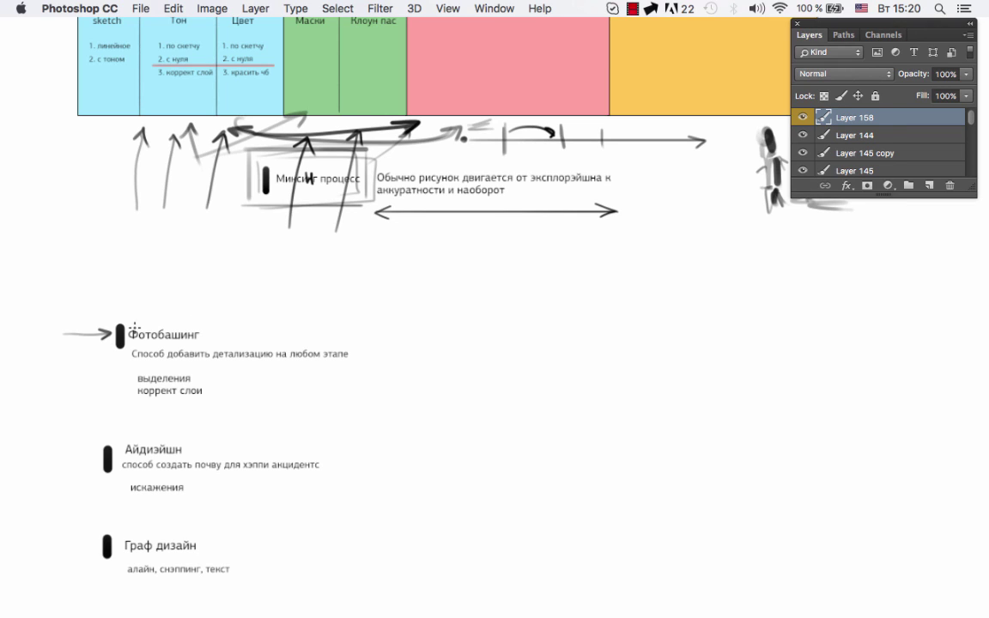
drag(57, 326, 234, 327)
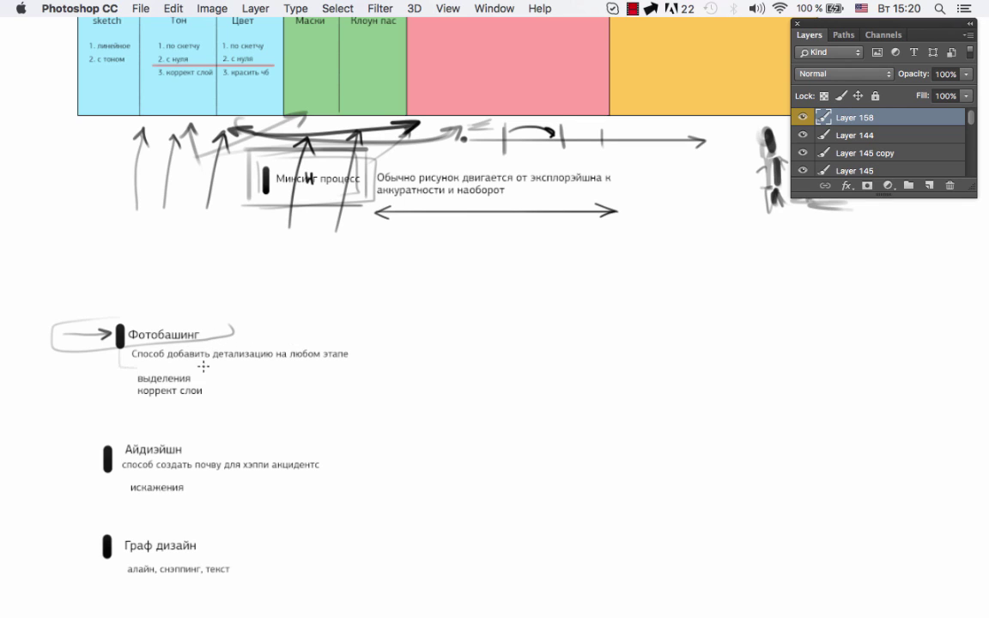
drag(121, 364, 348, 353)
Mark the lines beside выделения and draw an arrow pointing at коррект слои.
mouse_move(450, 302)
mouse_down()
mouse_move(411, 320)
mouse_move(452, 315)
mouse_move(481, 288)
mouse_up()
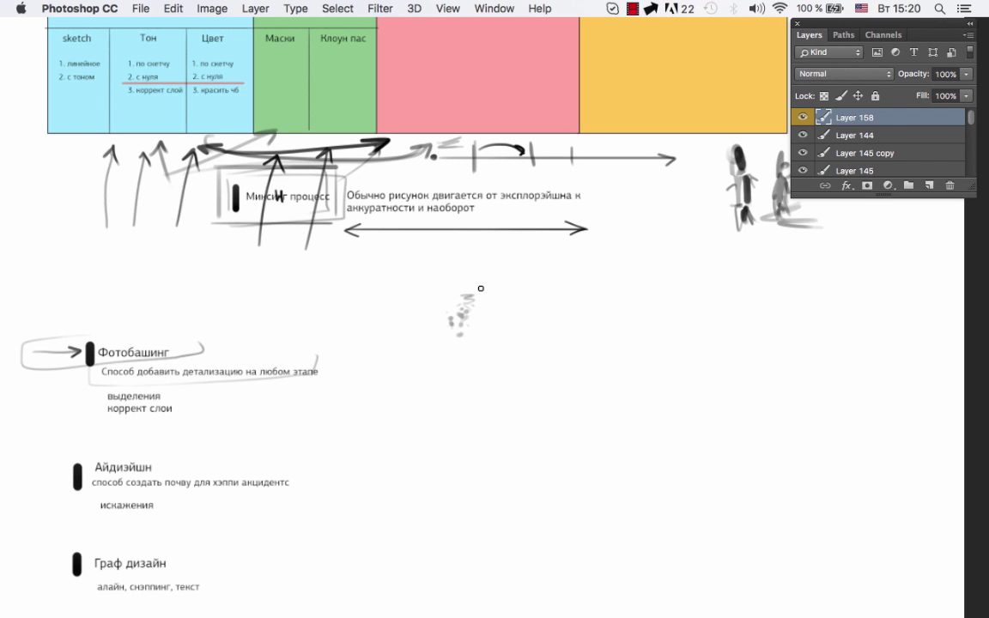
drag(448, 278, 452, 310)
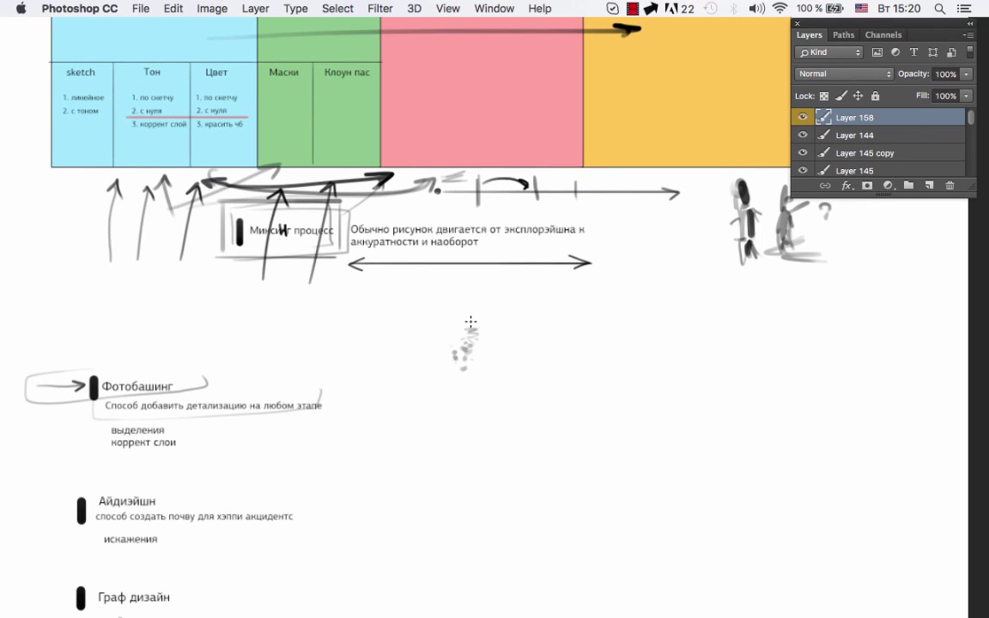
drag(348, 292, 337, 413)
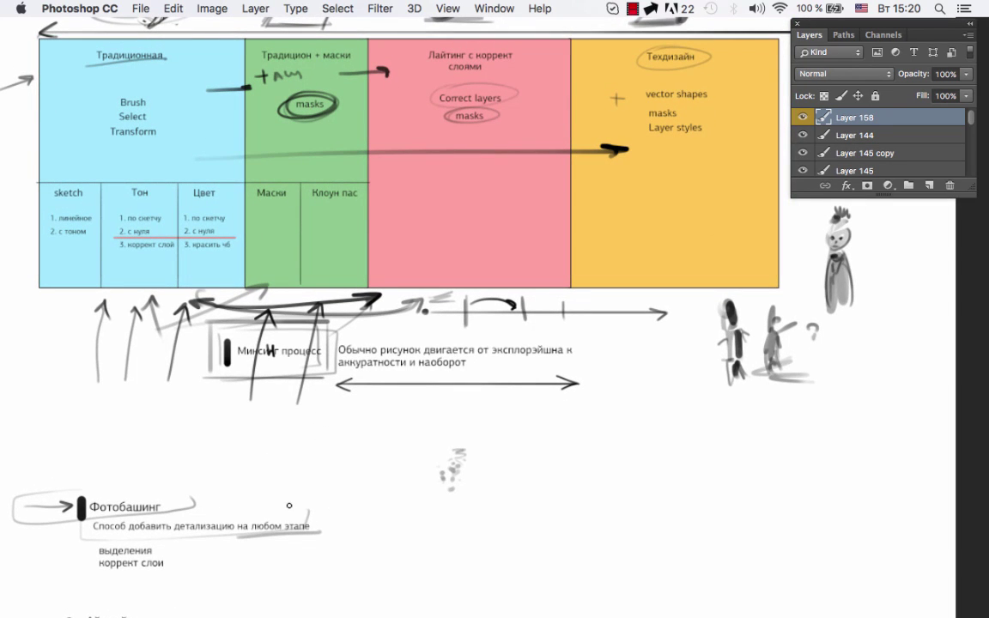
drag(251, 274, 246, 312)
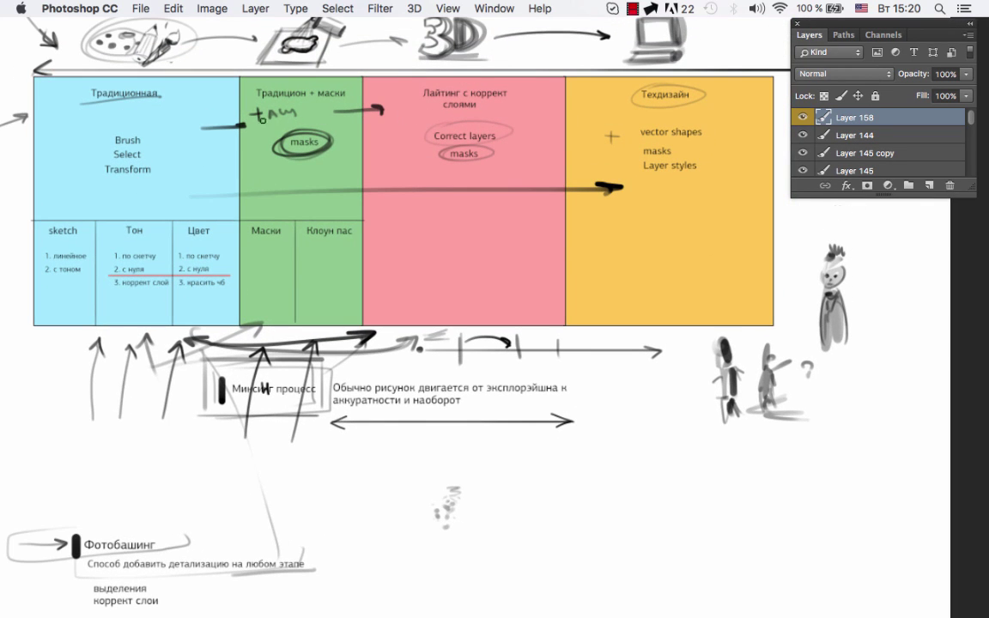
scroll(549, 222, right, 3)
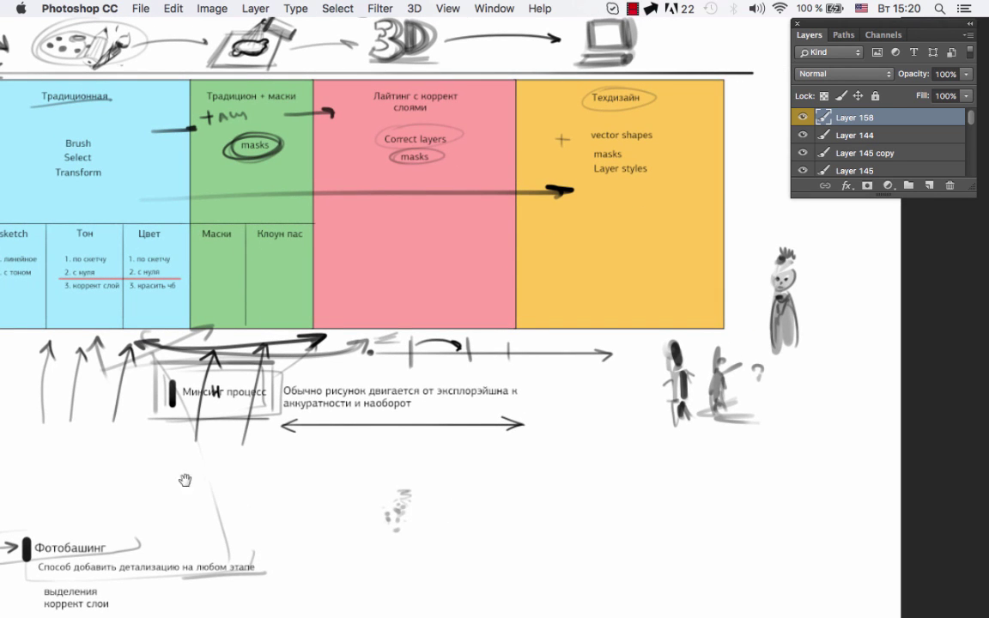
scroll(186, 477, down, 5)
scroll(185, 476, left, 3)
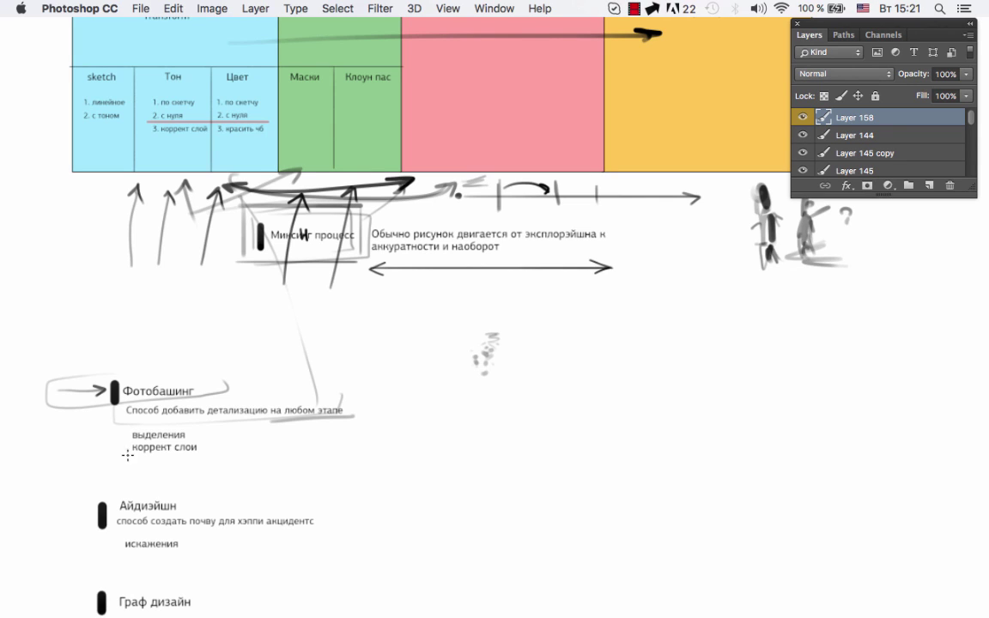
drag(127, 432, 127, 442)
drag(102, 447, 125, 446)
scroll(177, 495, up, 2)
scroll(189, 497, up, 3)
Draw a thin arrow from Традиционная toward Техдизайн.
drag(189, 495, 190, 459)
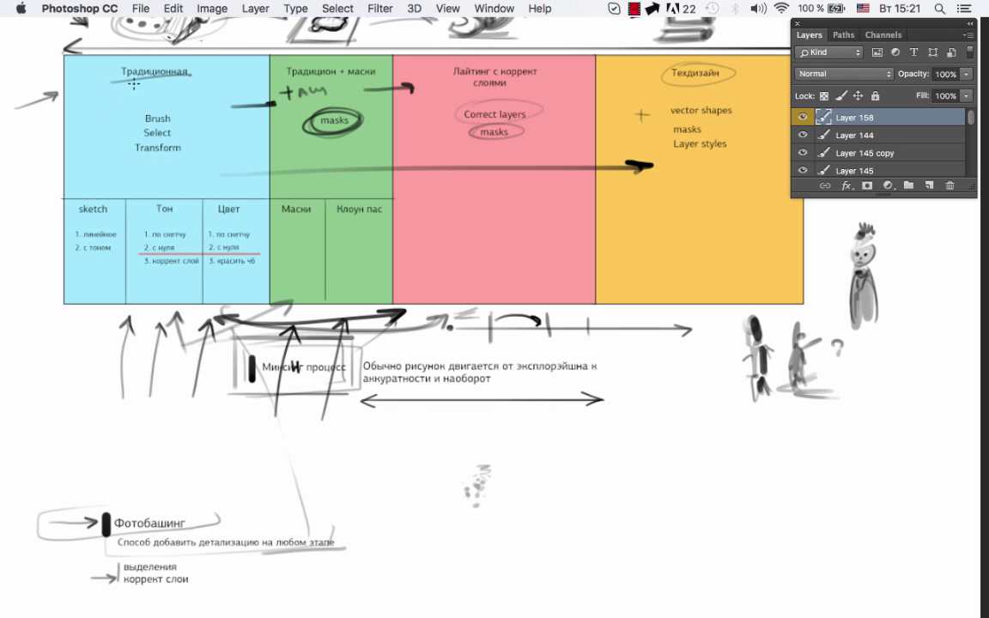
drag(133, 87, 607, 135)
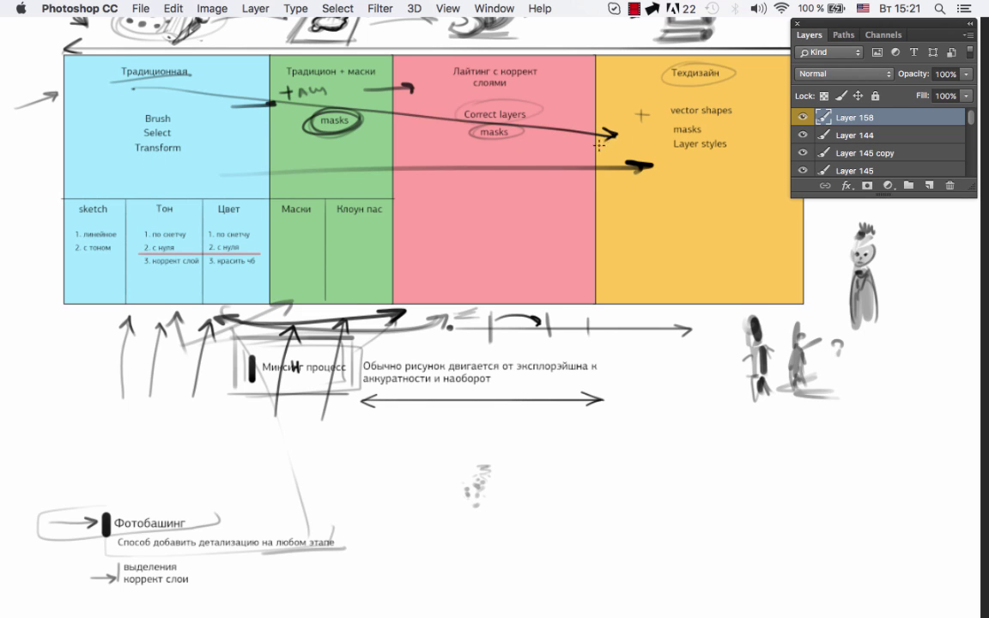
scroll(286, 452, down, 2)
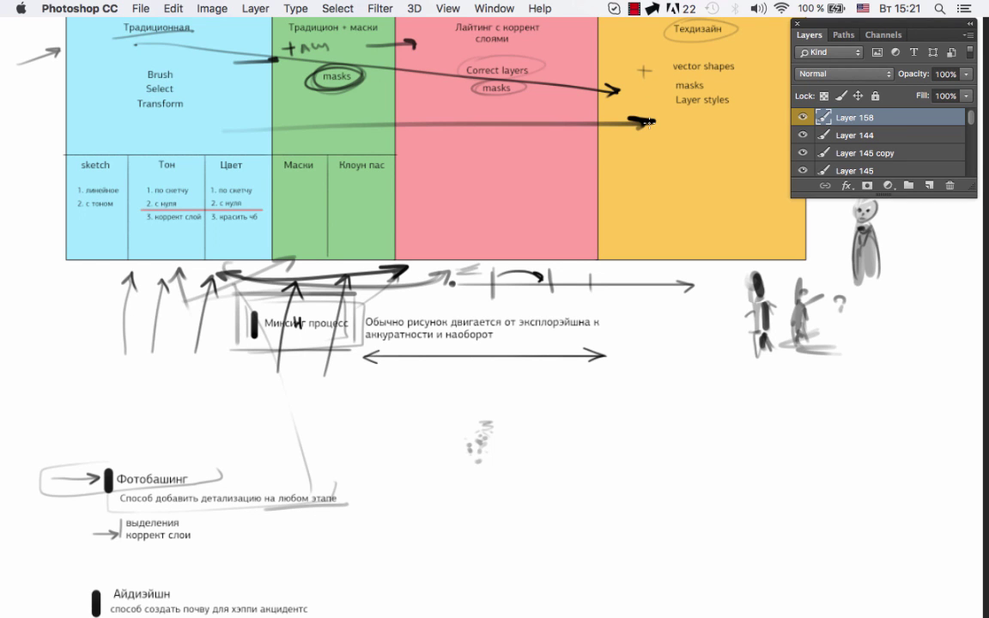
scroll(515, 155, down, 1)
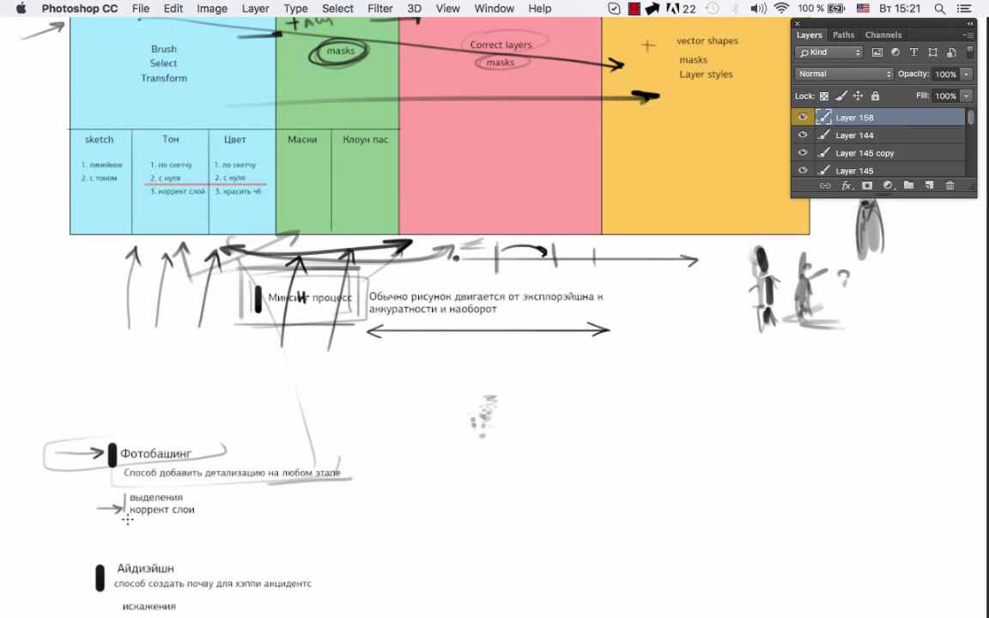
scroll(399, 177, up, 4)
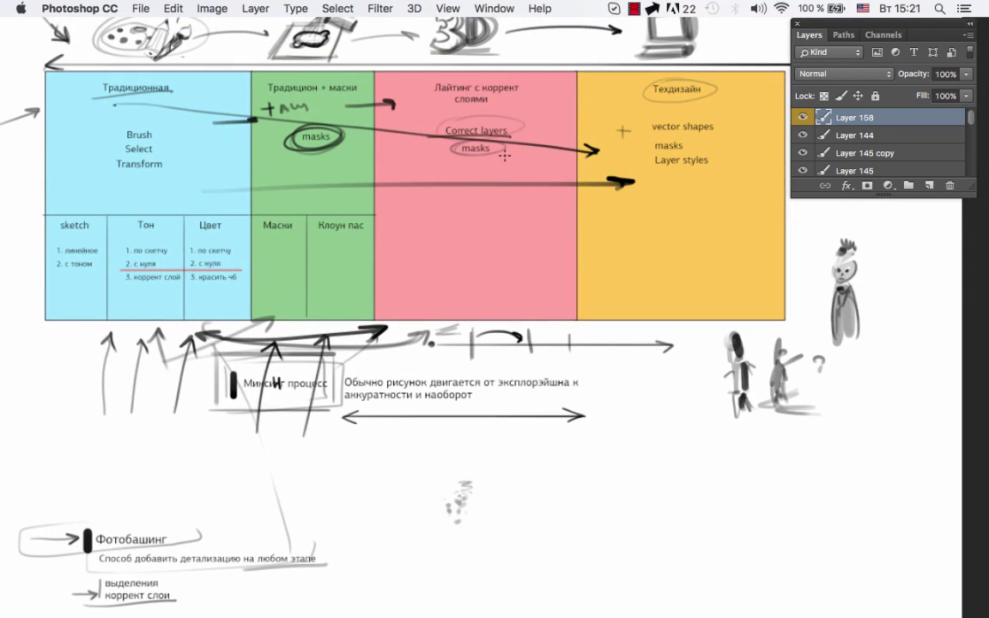
scroll(455, 142, down, 3)
scroll(532, 137, down, 1)
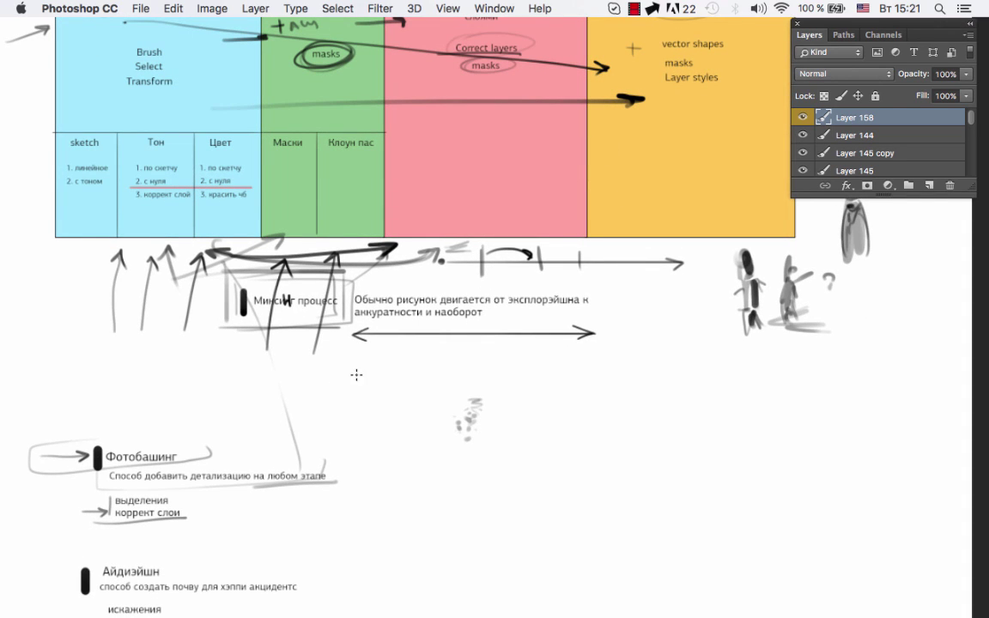
Arrow from the mixing-process box to Айдиэйшн, with curved connectors running up the page.
mouse_move(272, 405)
mouse_down()
mouse_move(229, 510)
mouse_move(244, 384)
mouse_up()
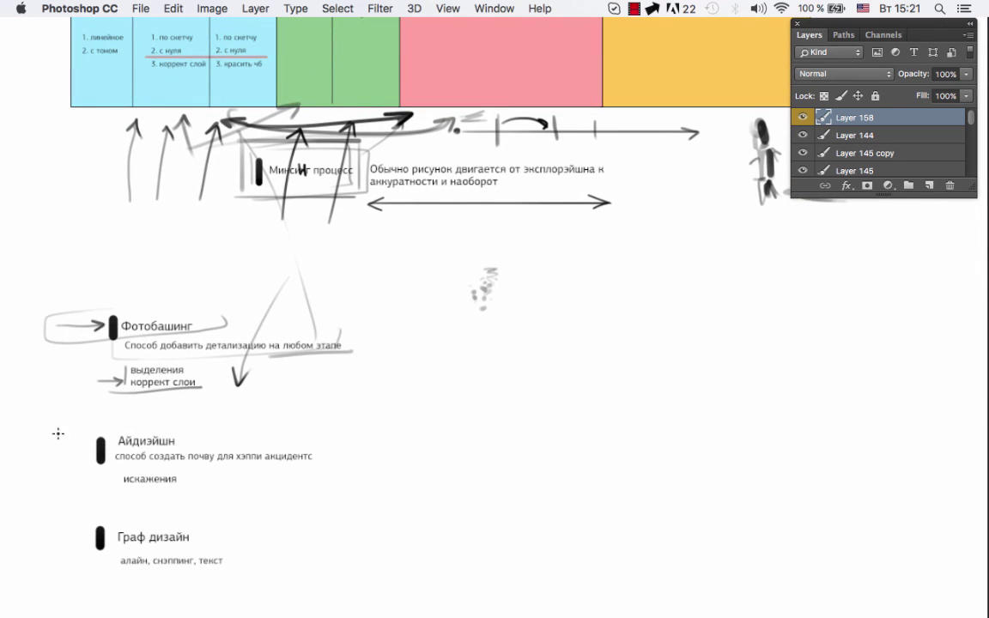
drag(45, 459, 198, 428)
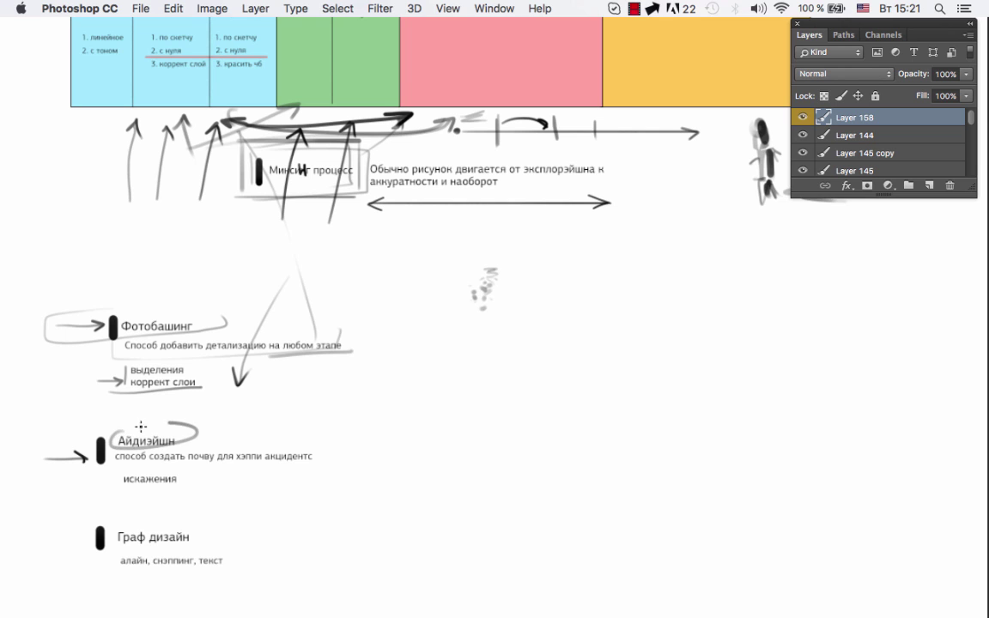
drag(169, 385, 215, 488)
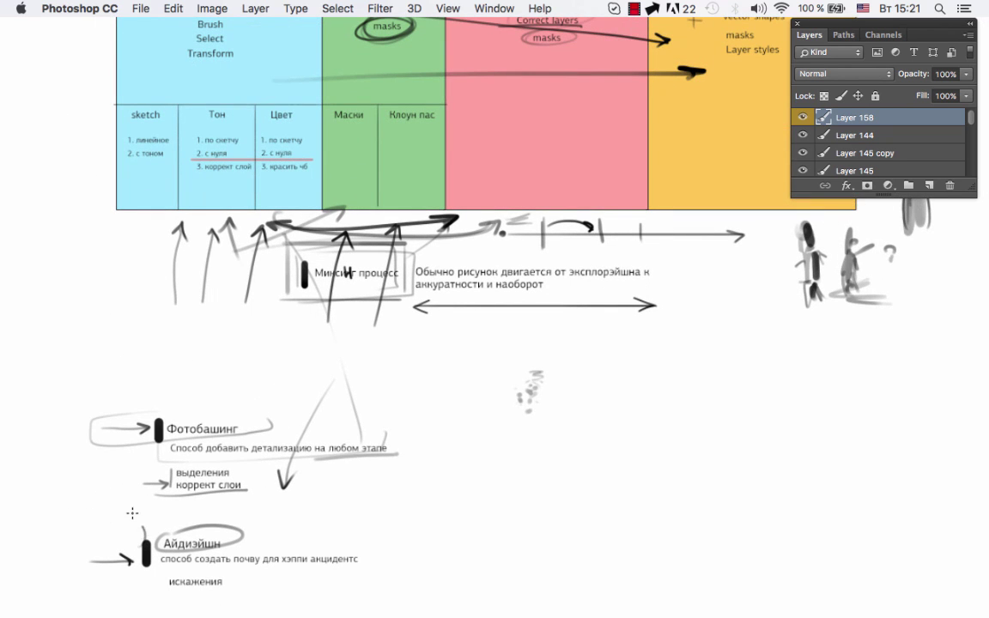
drag(142, 533, 87, 182)
Circle the Айдиэйшн line about happy accidents.
scroll(90, 198, up, 3)
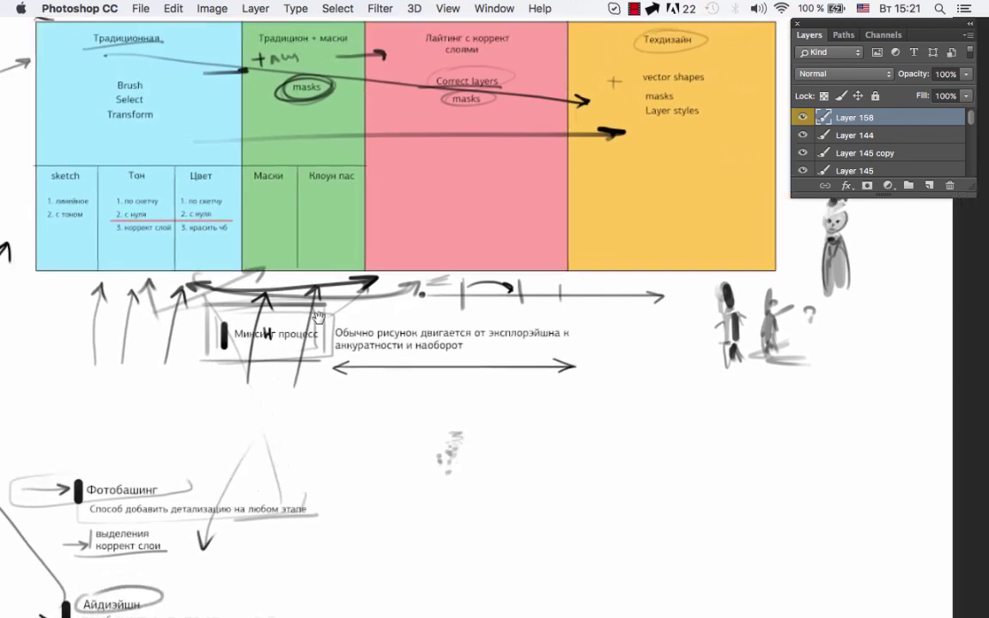
scroll(265, 371, down, 8)
drag(104, 420, 106, 413)
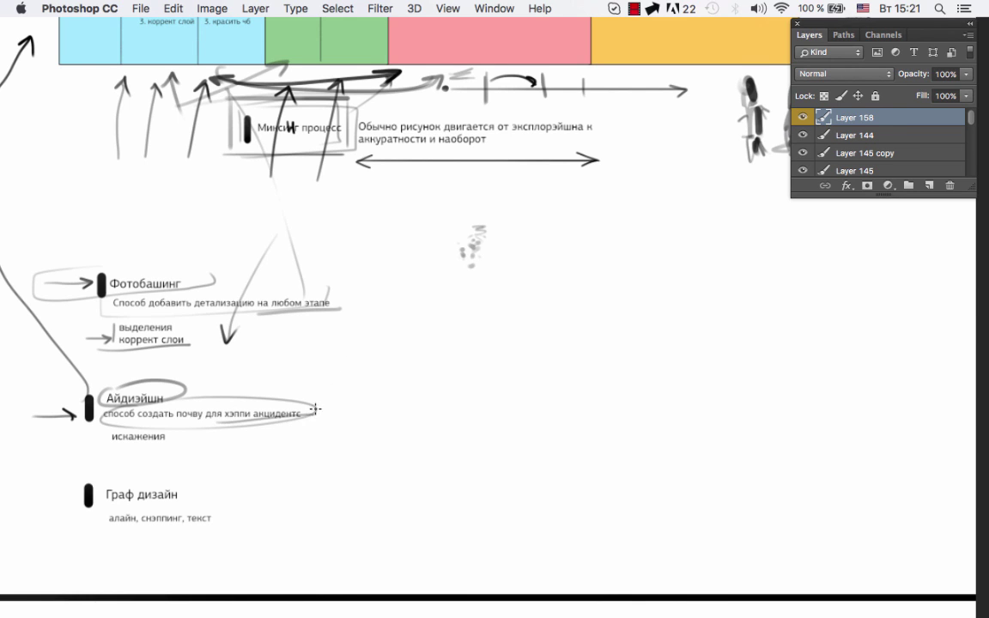
scroll(327, 393, right, 3)
scroll(326, 392, up, 1)
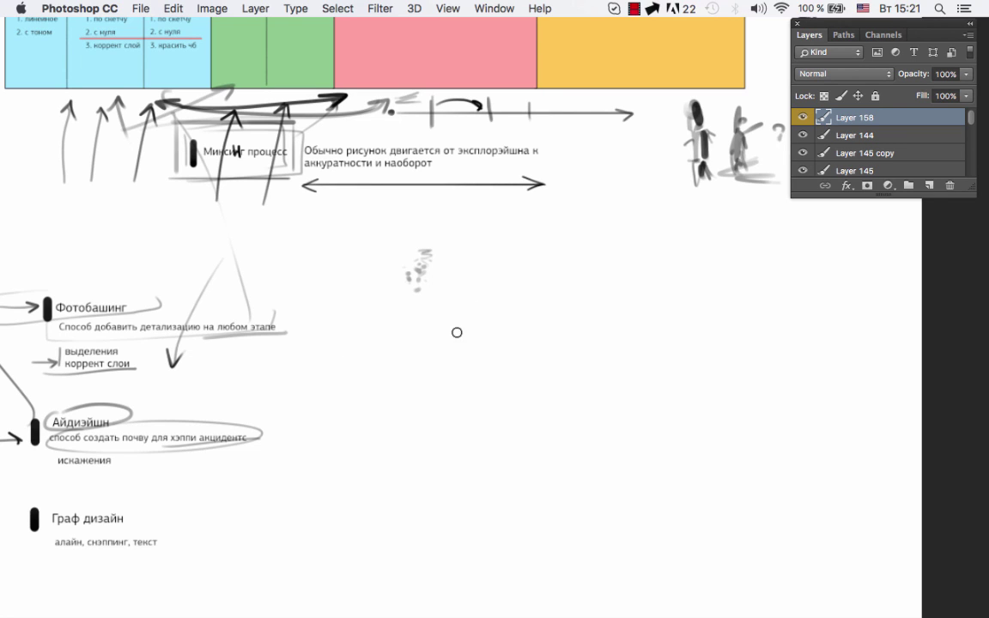
Block in the mech's soft grey masses with an enlarged round brush.
key(bracketright)
key(bracketright)
key(bracketright)
key(bracketright)
key(bracketright)
key(bracketright)
mouse_move(459, 307)
mouse_down()
mouse_move(419, 368)
mouse_move(415, 399)
mouse_up()
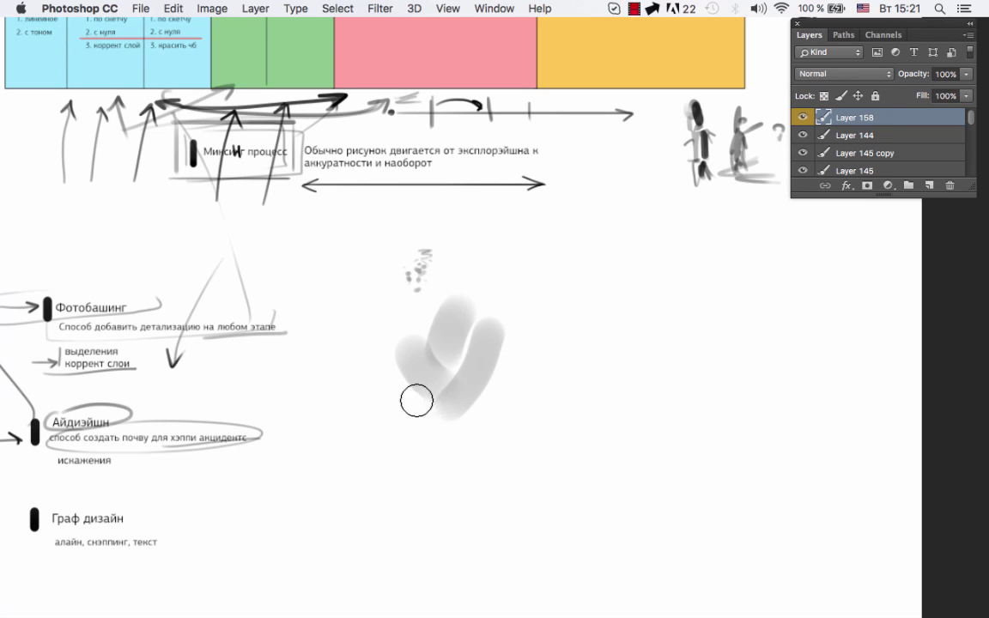
key(bracketleft)
key(bracketleft)
drag(378, 360, 437, 331)
drag(356, 275, 391, 323)
mouse_move(496, 325)
mouse_down()
mouse_move(456, 388)
mouse_move(417, 407)
mouse_move(452, 413)
mouse_move(406, 437)
mouse_move(489, 413)
mouse_move(486, 389)
mouse_move(411, 453)
mouse_move(384, 435)
mouse_move(421, 447)
mouse_move(481, 366)
mouse_move(499, 316)
mouse_move(488, 410)
mouse_move(461, 425)
mouse_up()
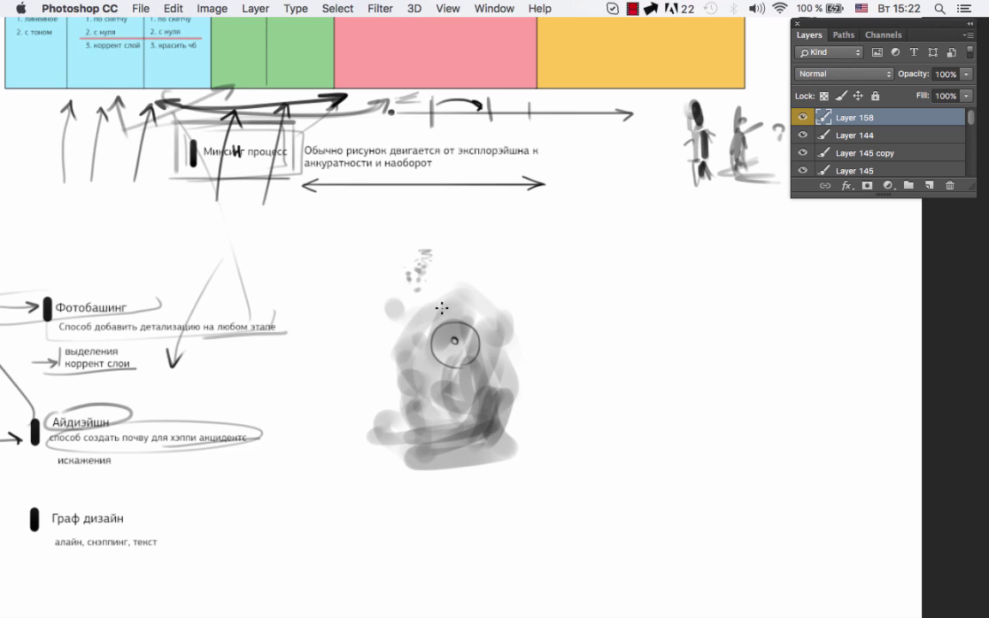
mouse_move(441, 307)
mouse_down()
mouse_move(404, 341)
mouse_move(434, 393)
mouse_move(475, 410)
mouse_move(466, 398)
mouse_up()
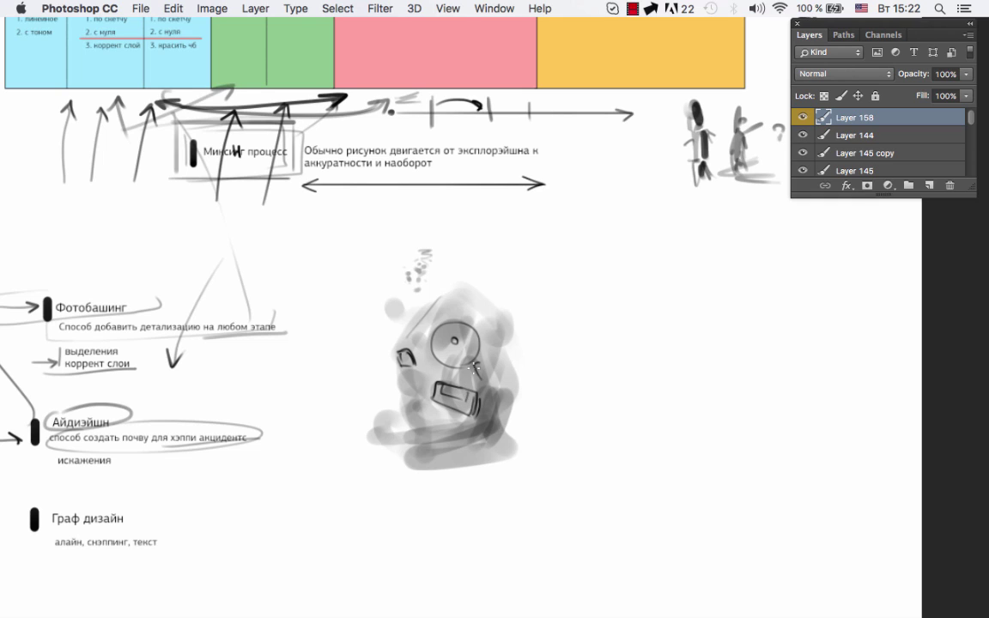
Sketch the round eye and dark outlines along the mech's right side.
drag(498, 328, 468, 289)
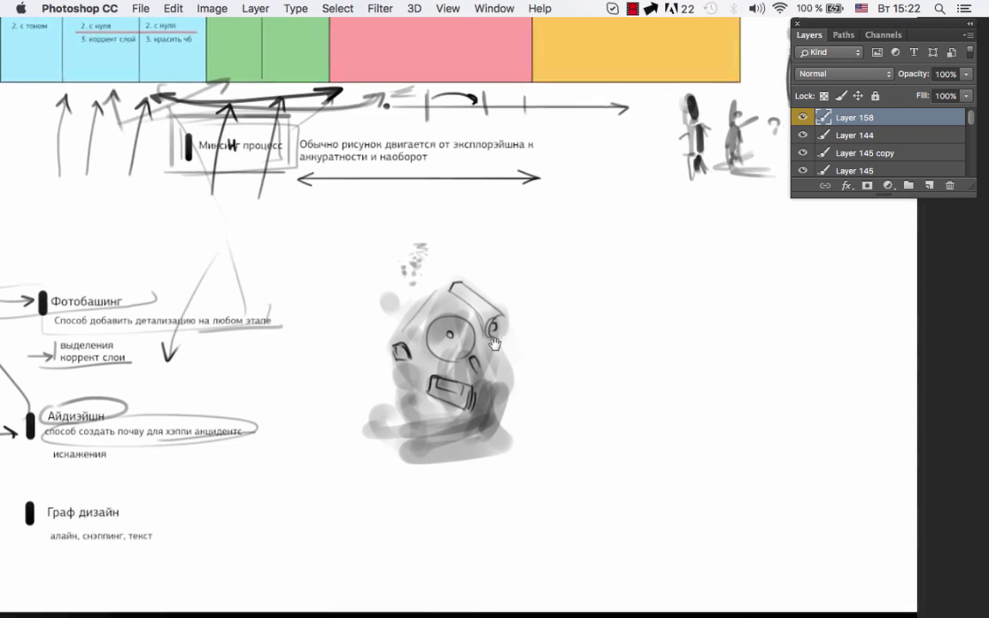
scroll(485, 327, right, 2)
drag(496, 336, 511, 374)
scroll(498, 378, down, 2)
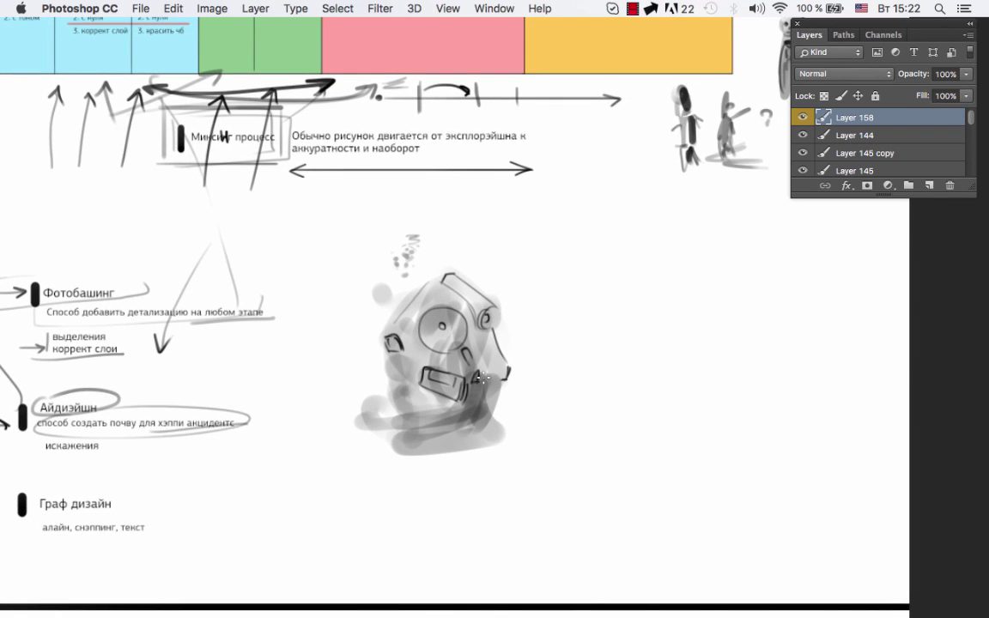
drag(503, 375, 486, 337)
drag(474, 341, 488, 380)
mouse_move(501, 372)
mouse_down()
mouse_move(487, 422)
mouse_move(504, 435)
mouse_up()
mouse_move(468, 397)
mouse_down()
mouse_move(478, 438)
mouse_move(497, 439)
mouse_move(426, 428)
mouse_up()
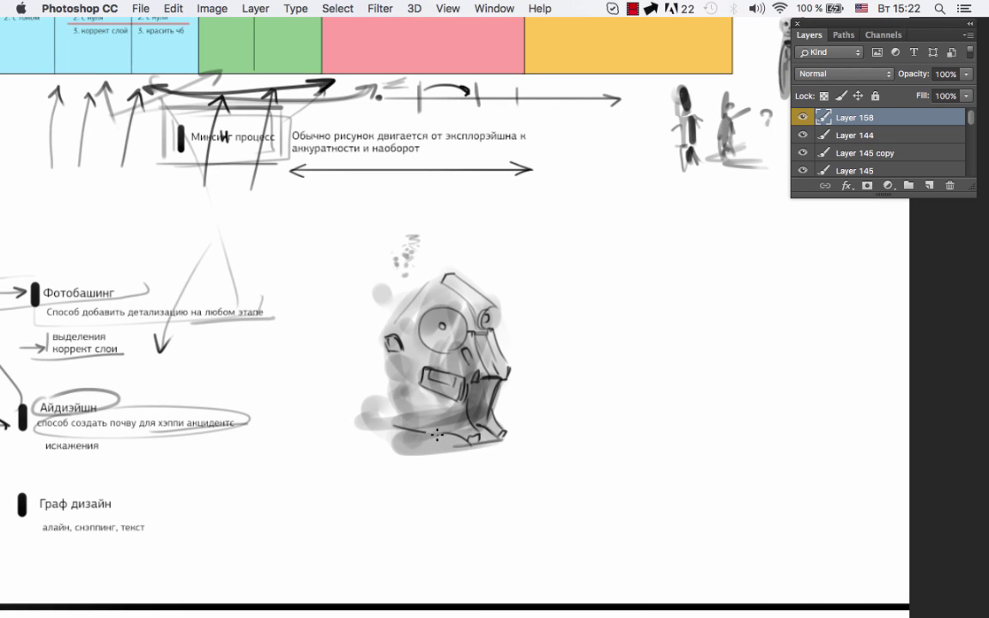
Add a dark eye mark, head outline and left-side panel details, undoing a stray stroke.
scroll(378, 361, up, 2)
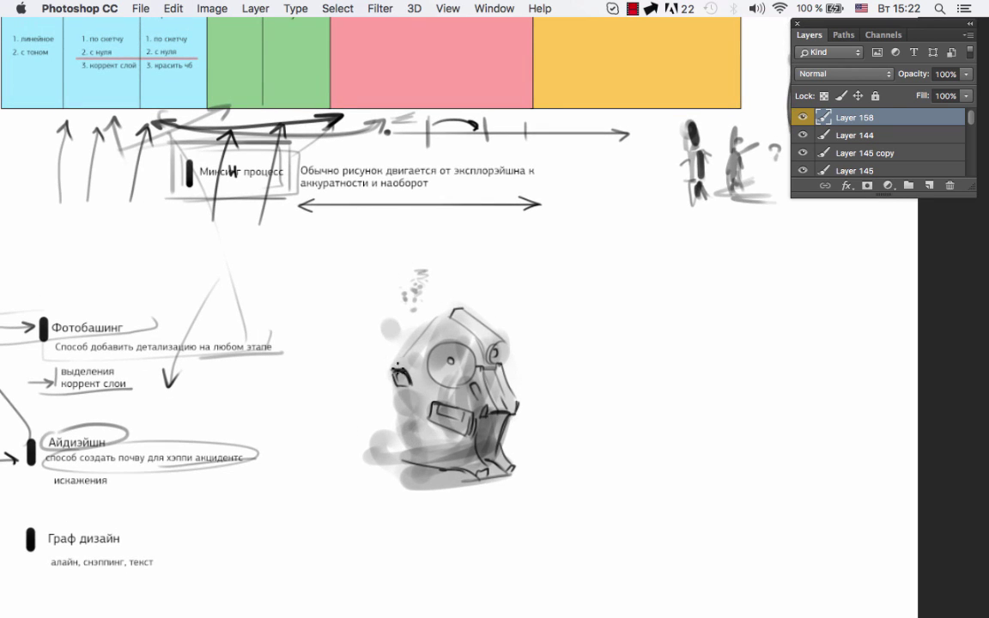
drag(397, 365, 405, 376)
drag(412, 347, 447, 316)
drag(400, 292, 372, 331)
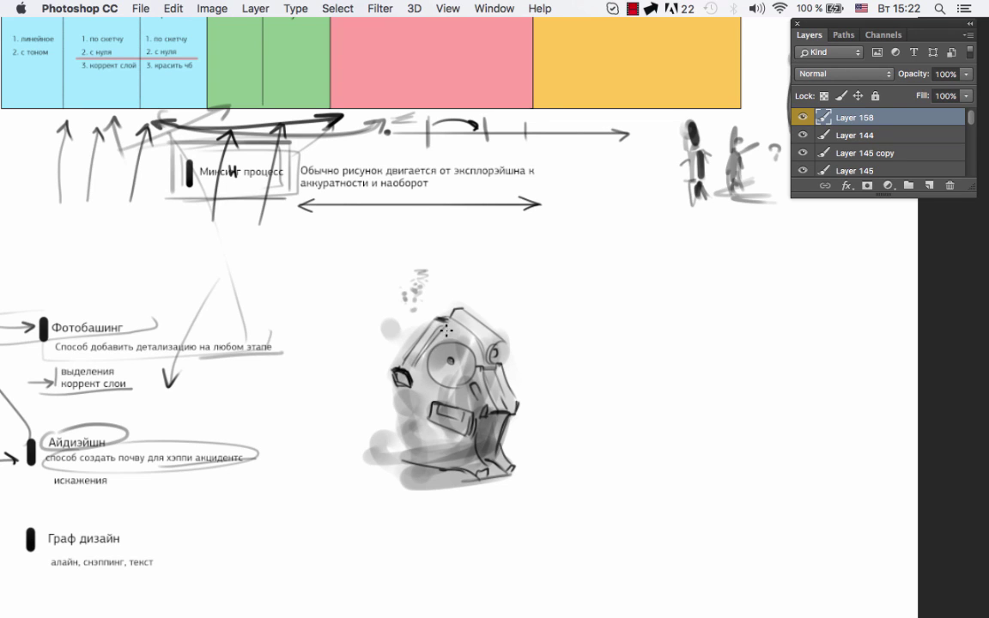
key(ctrl+z)
drag(411, 367, 413, 388)
scroll(376, 372, down, 1)
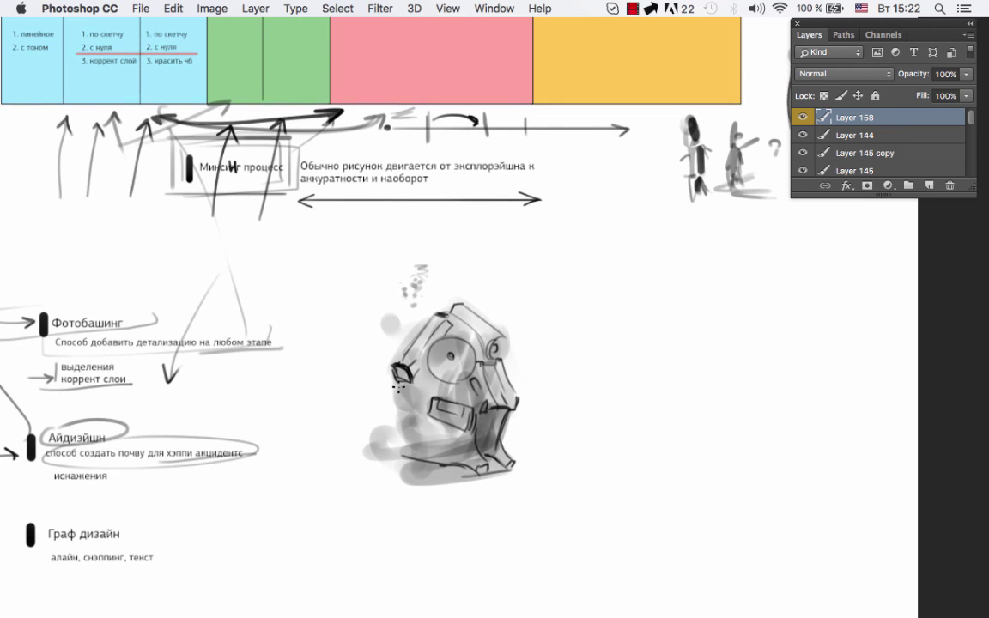
drag(395, 400, 415, 389)
mouse_move(404, 388)
mouse_down()
mouse_move(409, 411)
mouse_move(413, 404)
mouse_up()
Arrow Граф дизайн and draw a long divider between it and Айдиэйшн.
key(super+z)
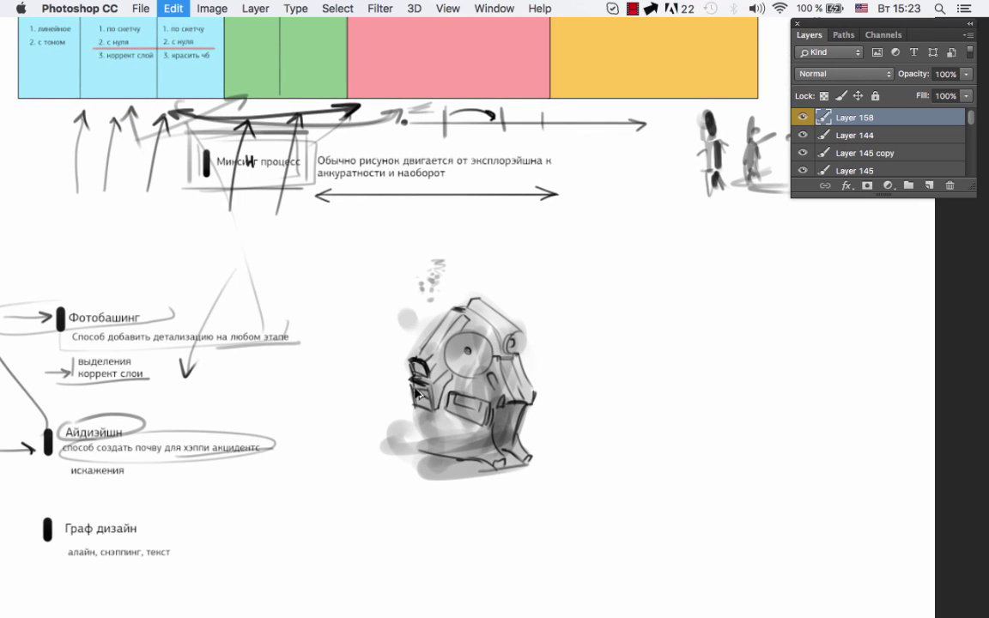
drag(132, 488, 214, 406)
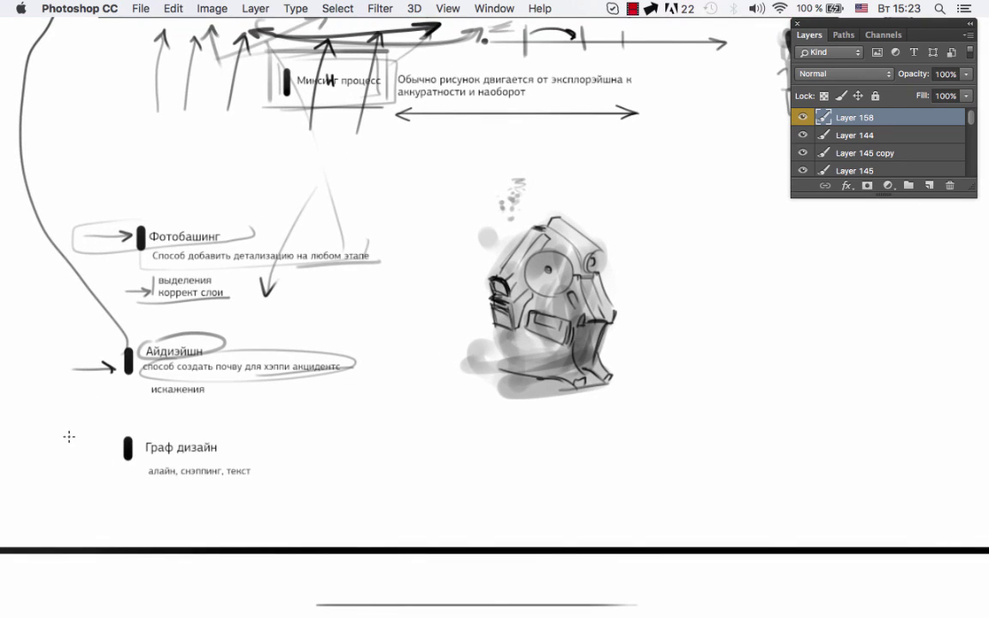
mouse_move(40, 461)
mouse_down()
mouse_move(112, 453)
mouse_move(100, 464)
mouse_up()
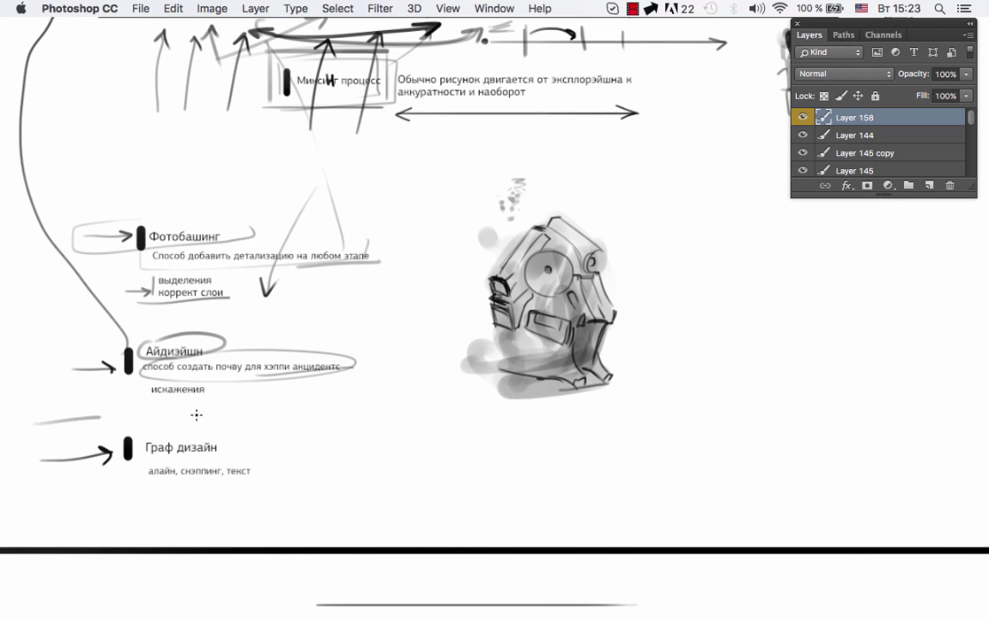
drag(38, 421, 485, 406)
drag(403, 382, 393, 359)
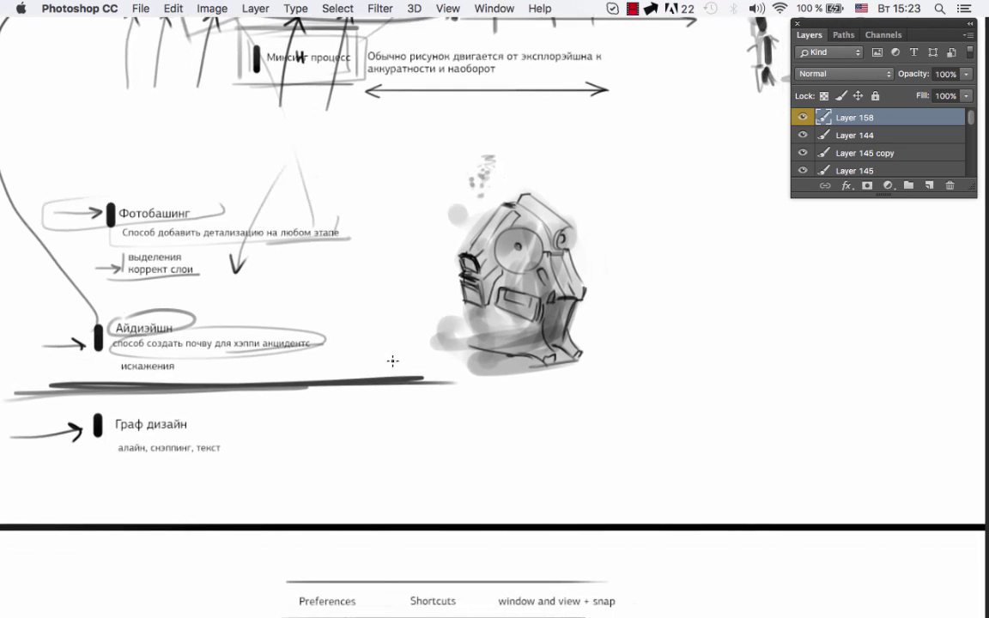
drag(283, 371, 662, 369)
scroll(198, 384, down, 2)
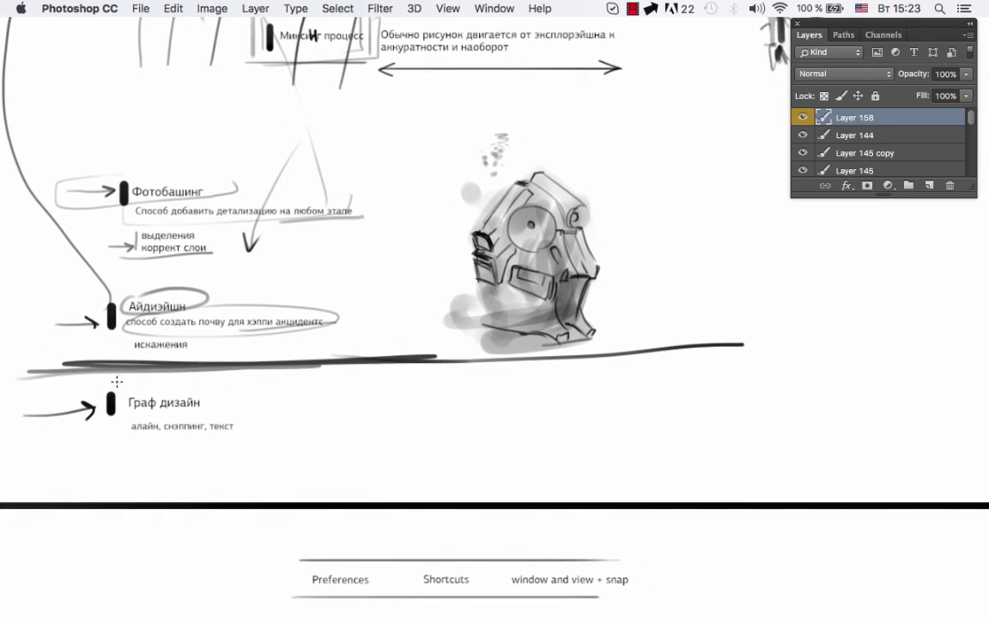
Underline and circle the Граф дизайн block and sketch a grey rectangle beside the robot.
drag(107, 384, 201, 419)
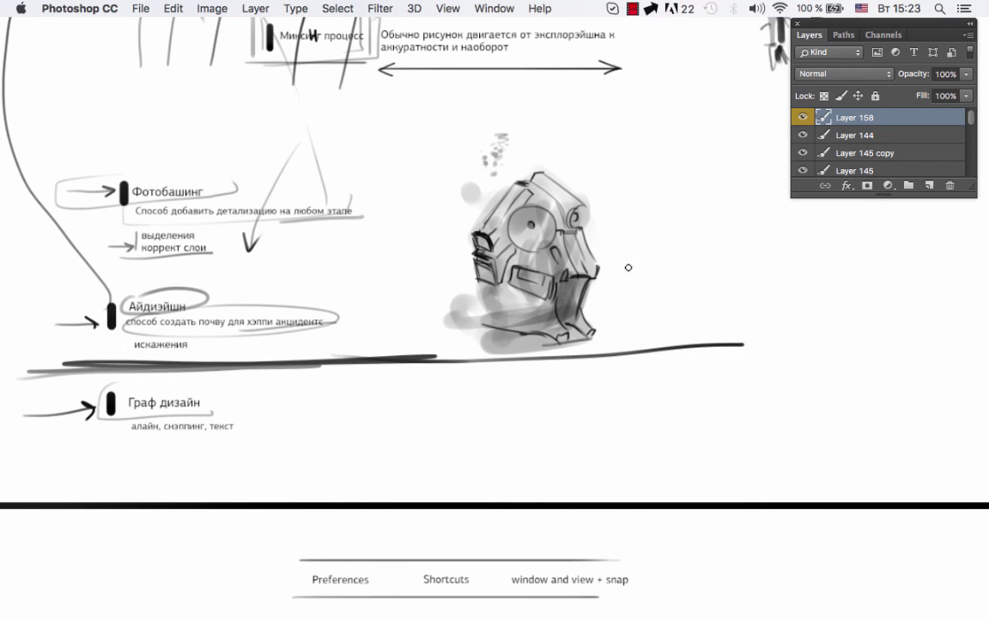
drag(636, 262, 633, 262)
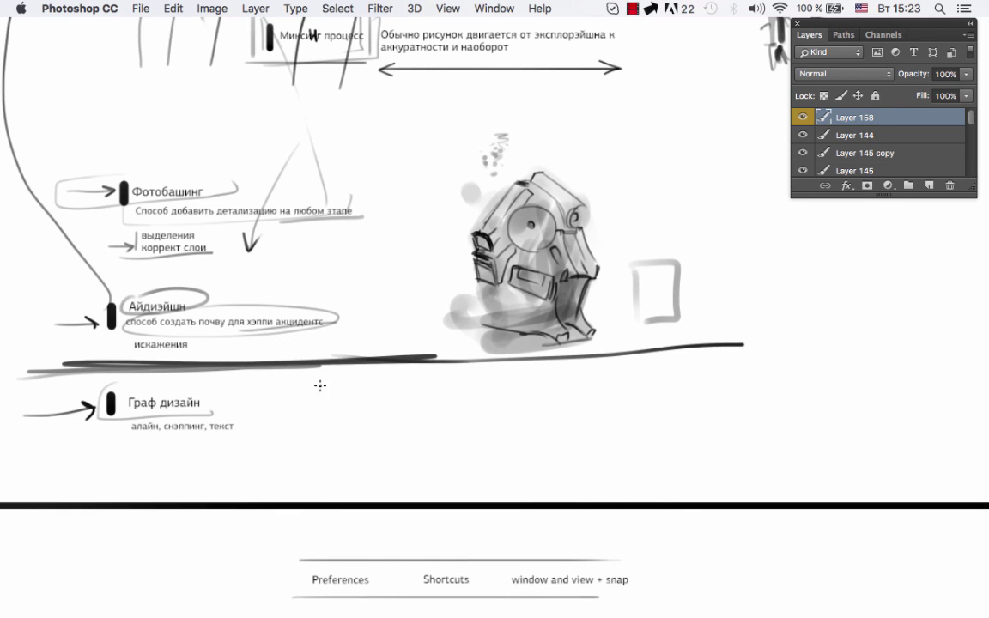
drag(119, 397, 284, 402)
Point an arrow at 'алайн, снэппинг, текст' and underline that line.
drag(363, 335, 345, 411)
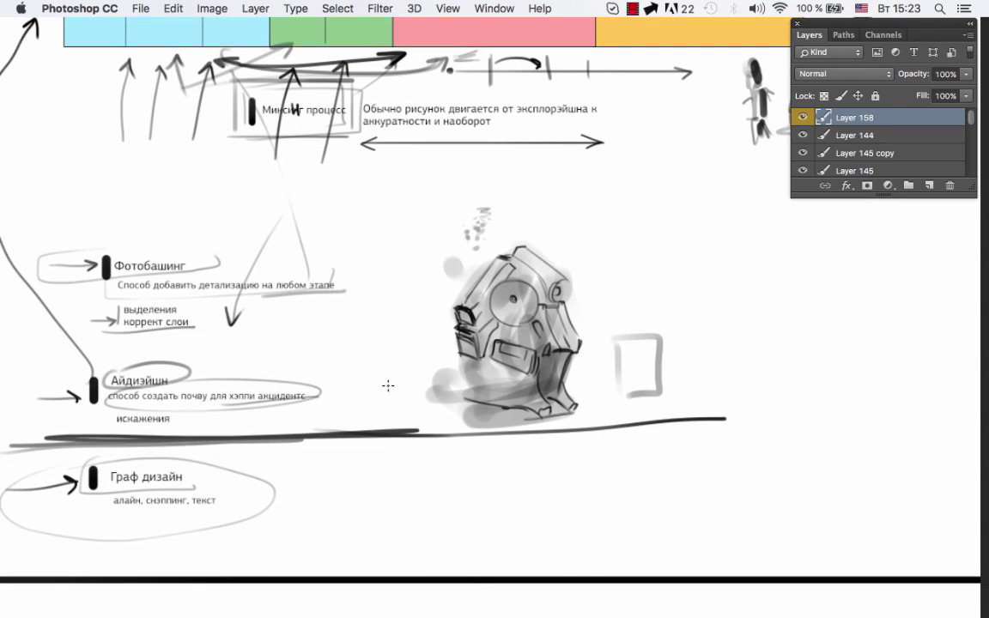
scroll(439, 352, down, 2)
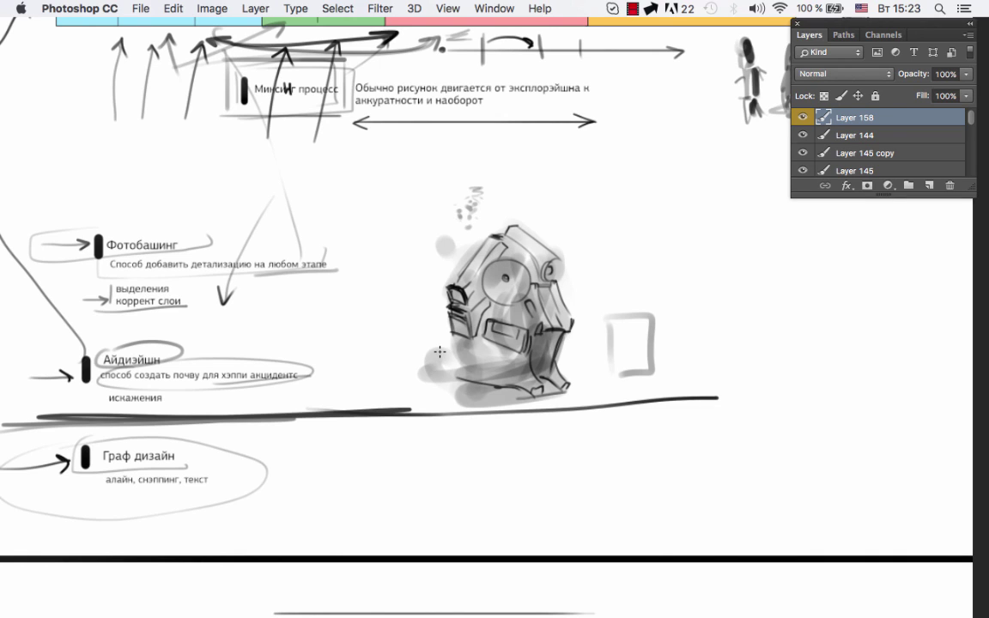
mouse_move(295, 484)
mouse_down()
mouse_move(210, 483)
mouse_move(222, 490)
mouse_up()
drag(100, 490, 210, 486)
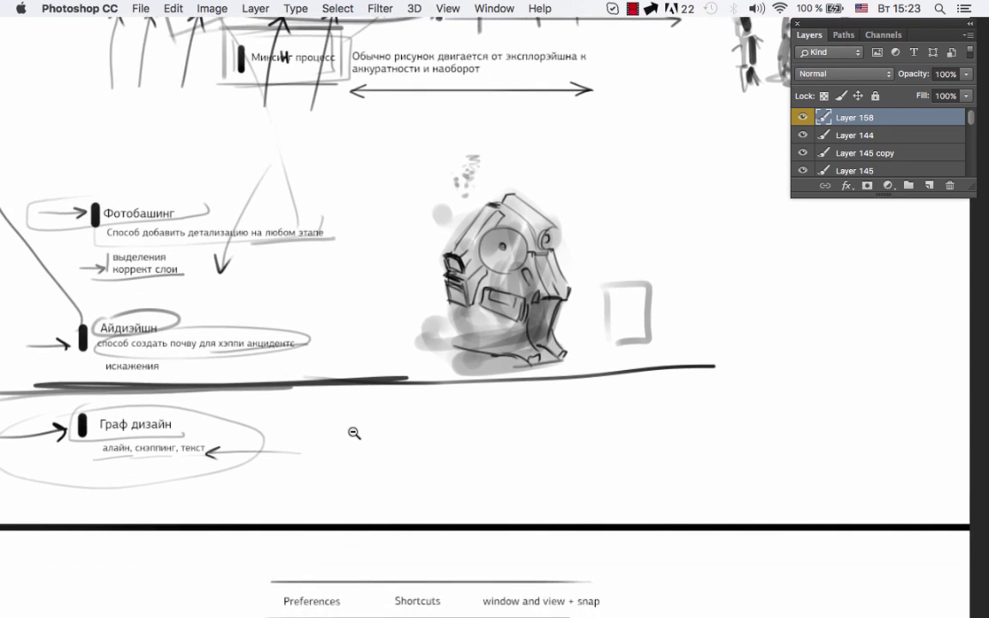
Pan up to show the colour-coded technique table and exploration-to-accuracy diagram.
drag(353, 433, 341, 428)
scroll(340, 428, up, 3)
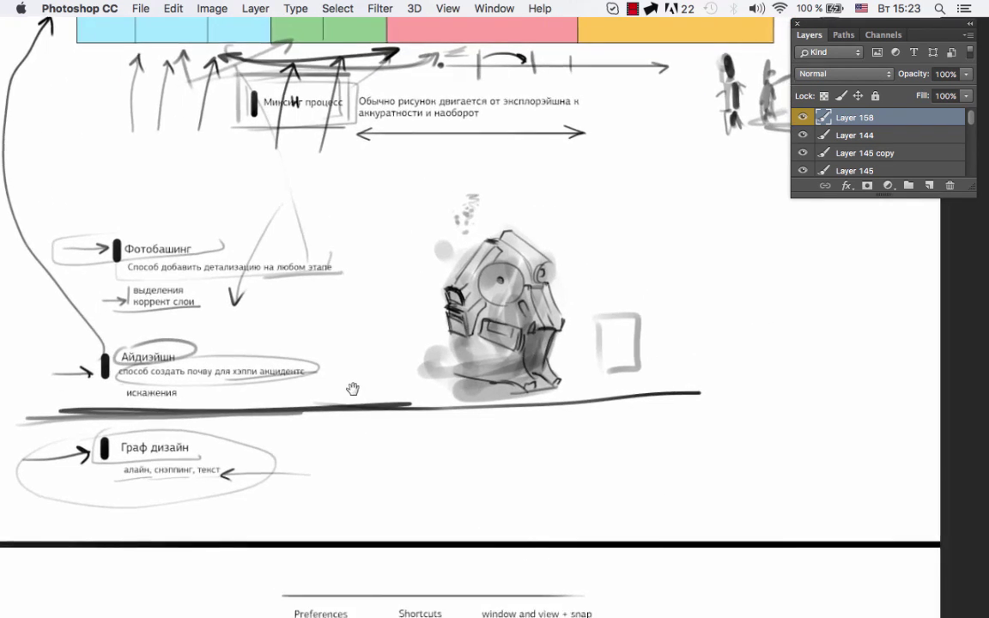
drag(384, 273, 361, 525)
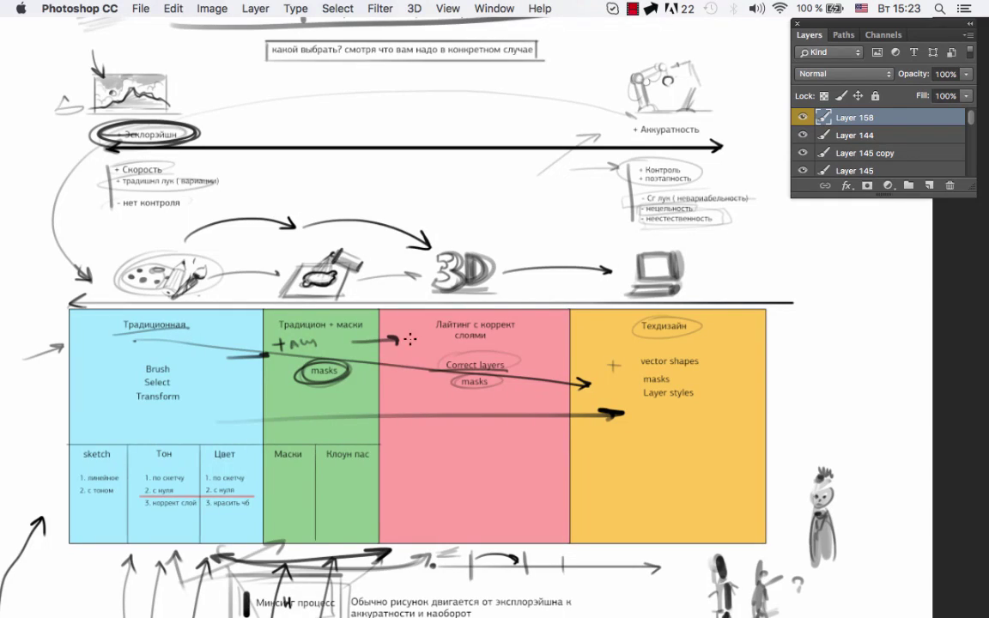